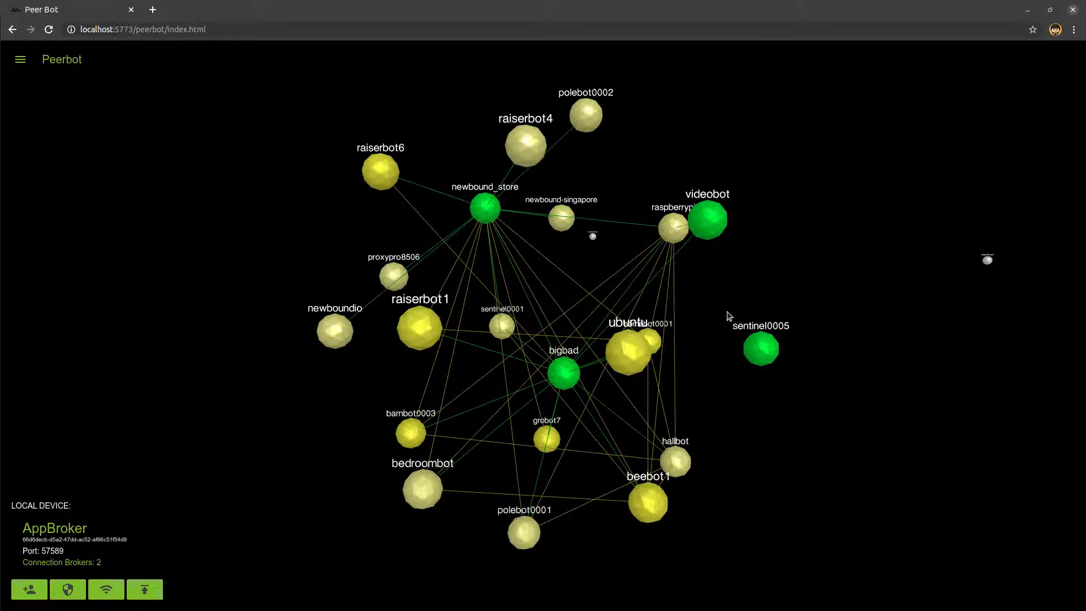
# - View the videobot node's dashboard in the peer map, and open the Nebula app from the App Manager
pyautogui.click(710, 222)
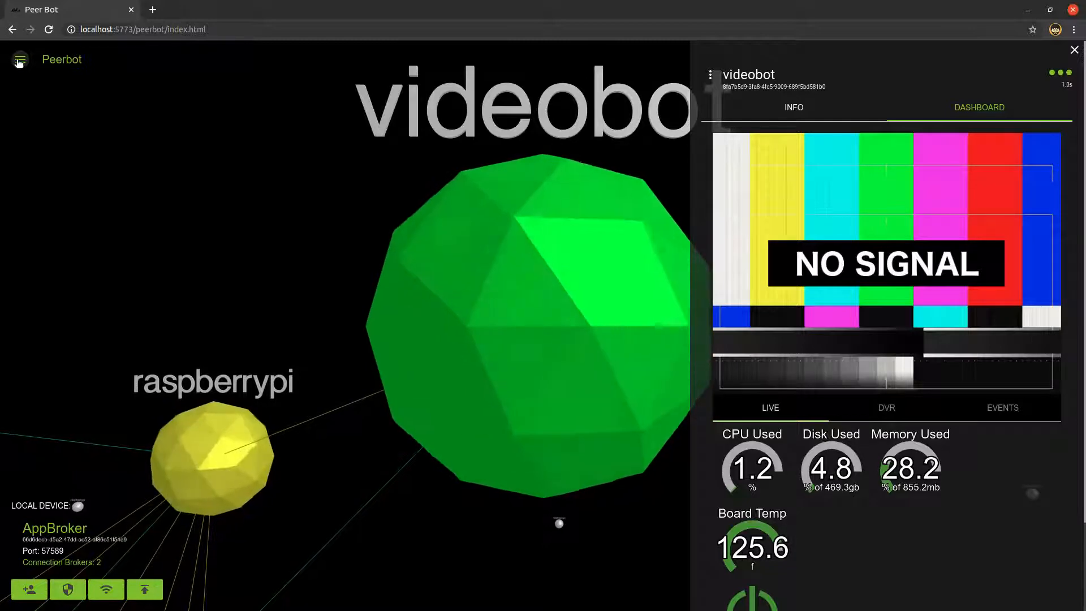
pyautogui.click(20, 63)
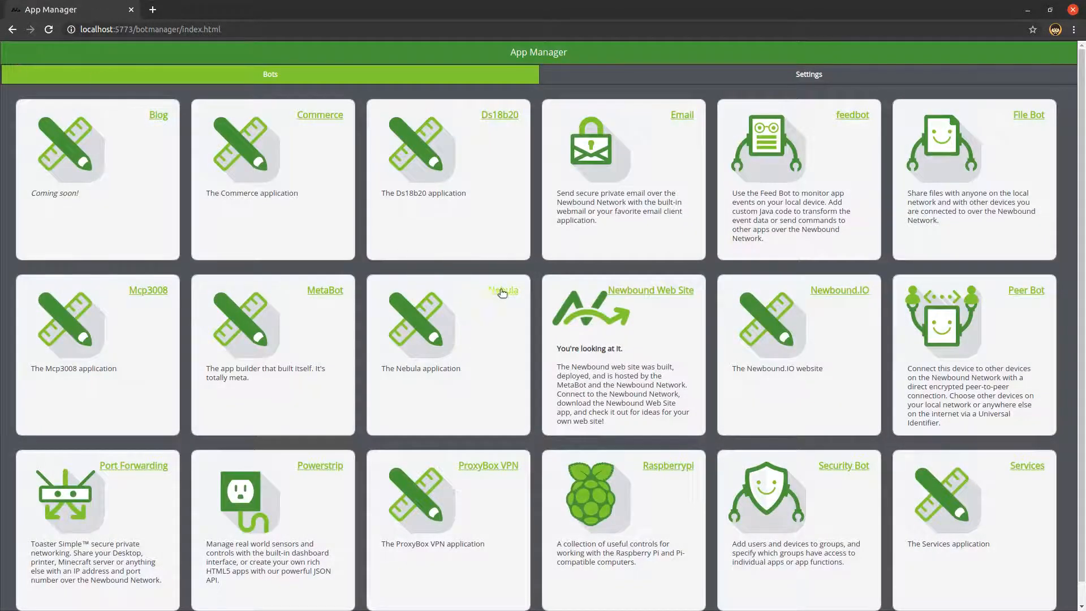
pyautogui.click(502, 290)
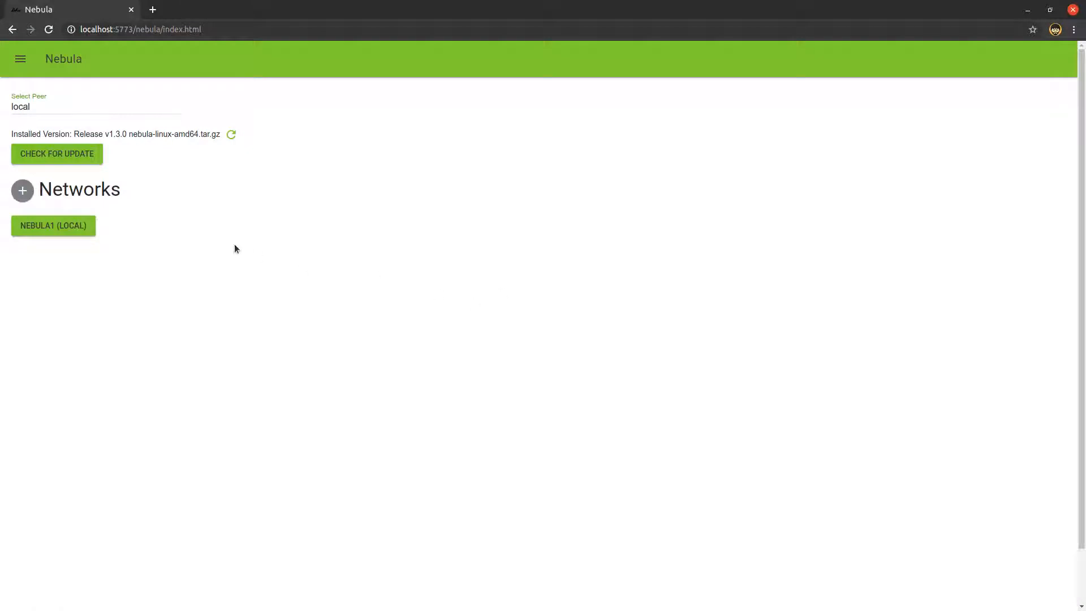
# - Select videobot as the peer and check it for available Nebula releases
pyautogui.click(43, 110)
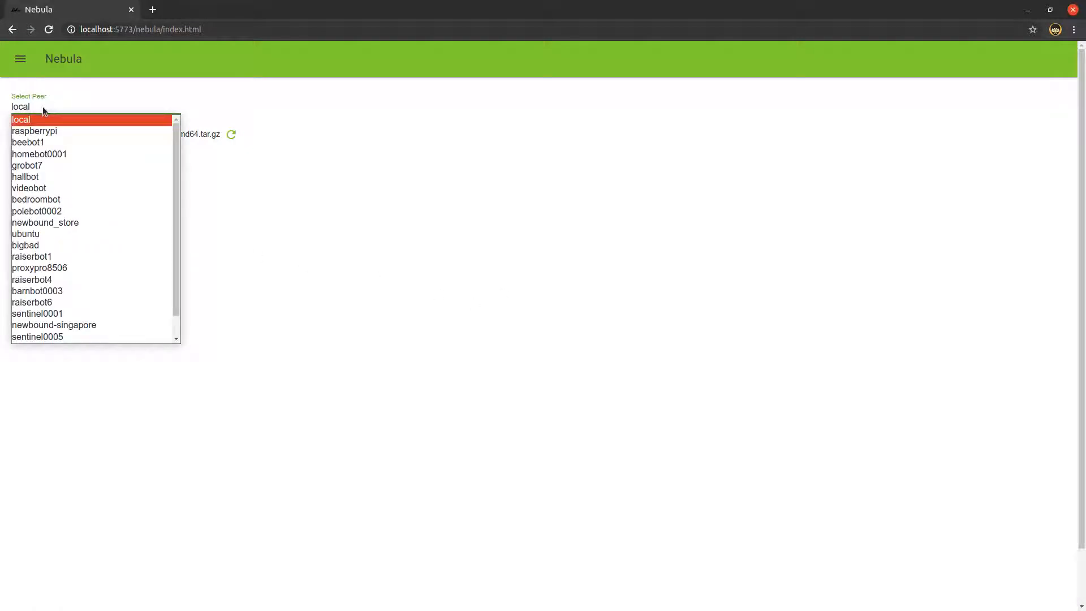
pyautogui.click(47, 188)
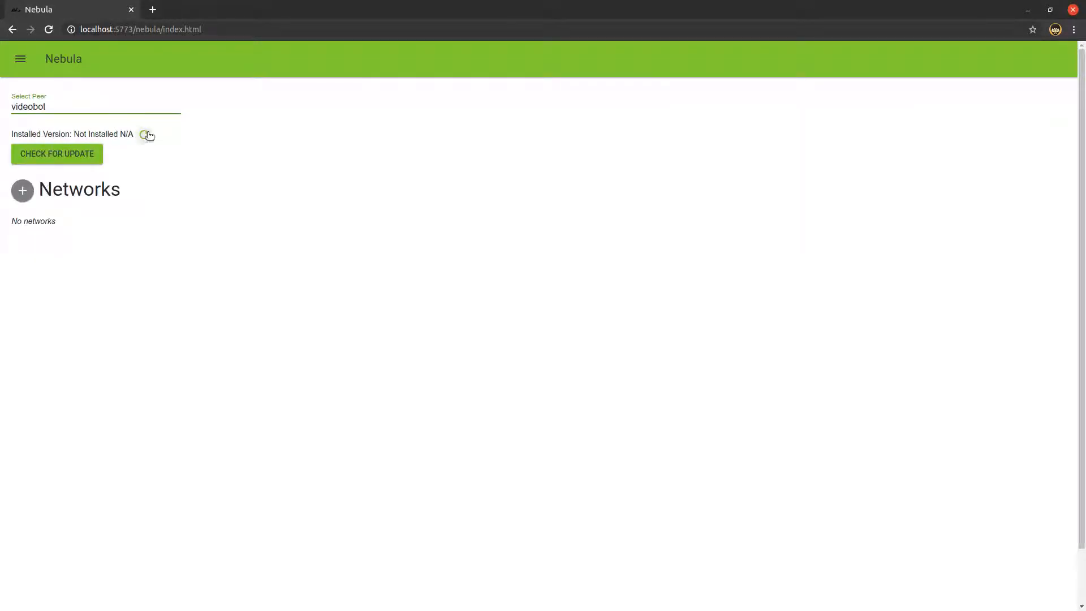
pyautogui.click(70, 155)
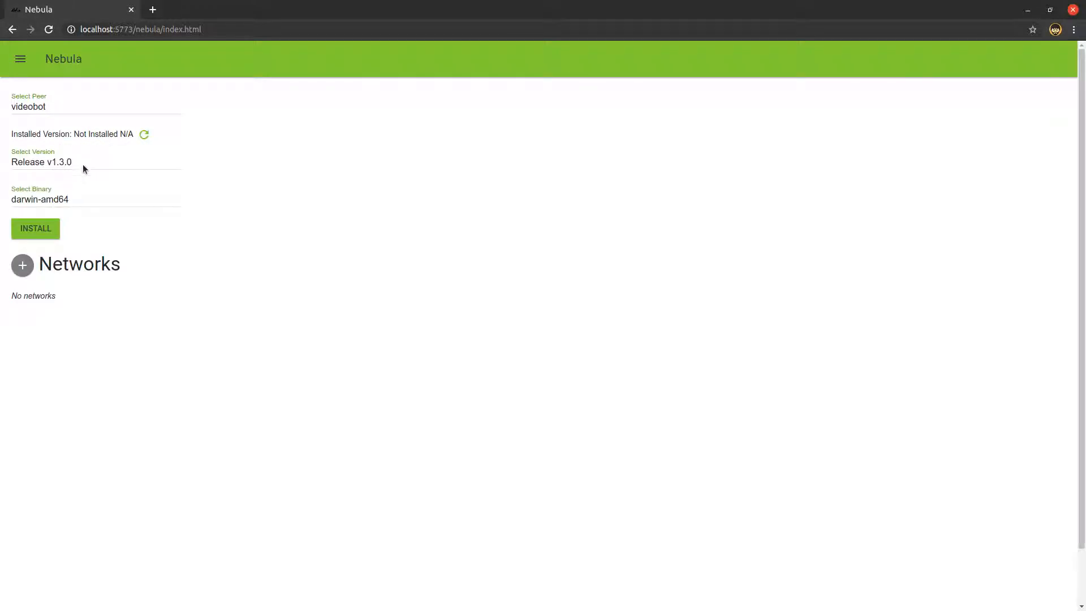
# - Install Nebula Release v1.3.0 on videobot using the linux-arm-7 binary
pyautogui.click(82, 164)
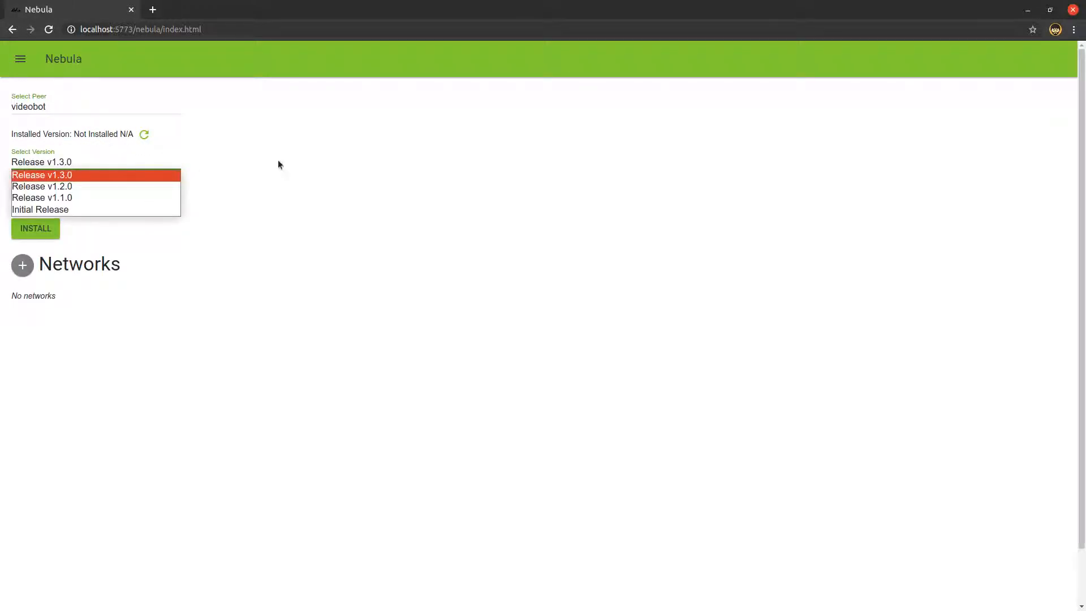
pyautogui.click(299, 167)
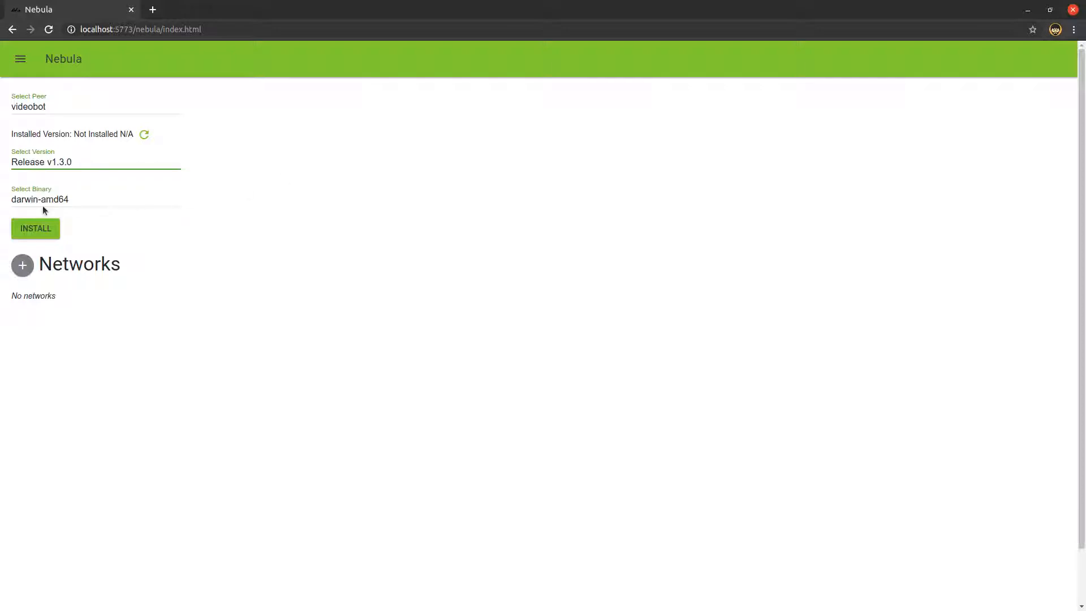
pyautogui.click(58, 199)
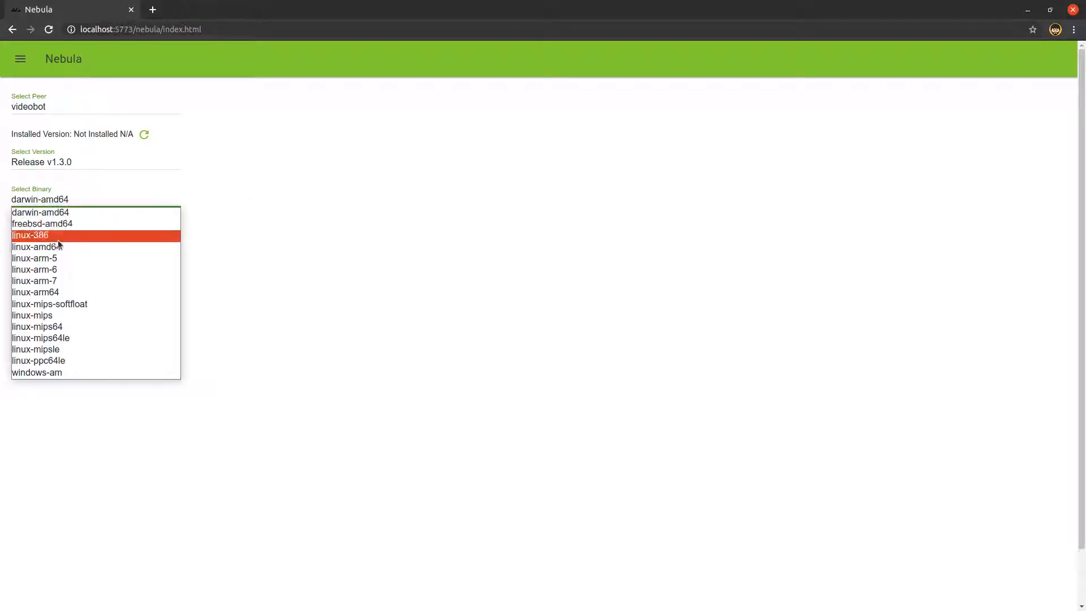
pyautogui.click(52, 286)
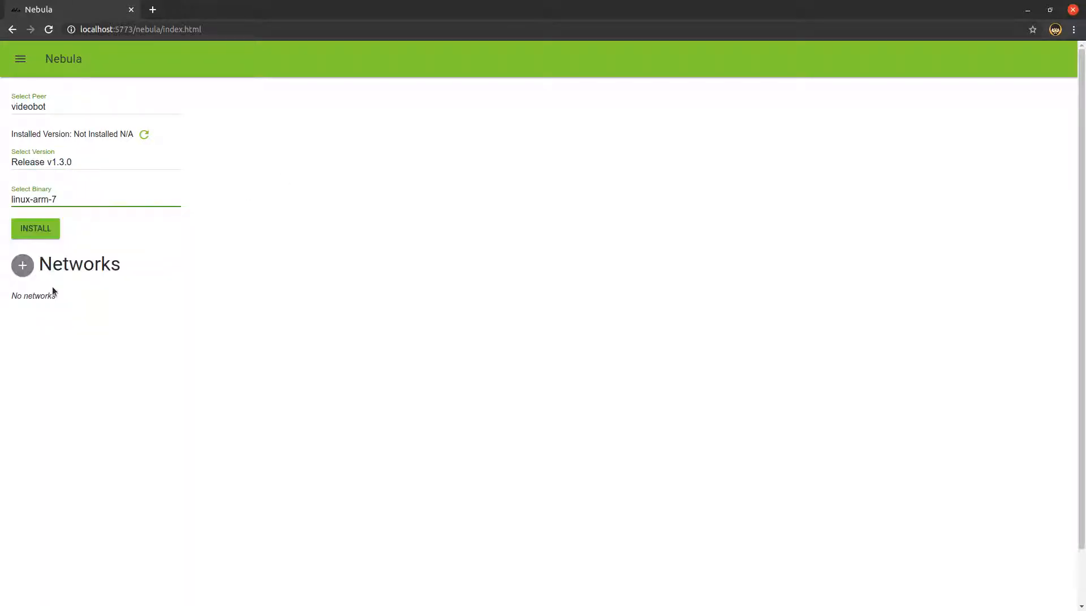
pyautogui.click(40, 228)
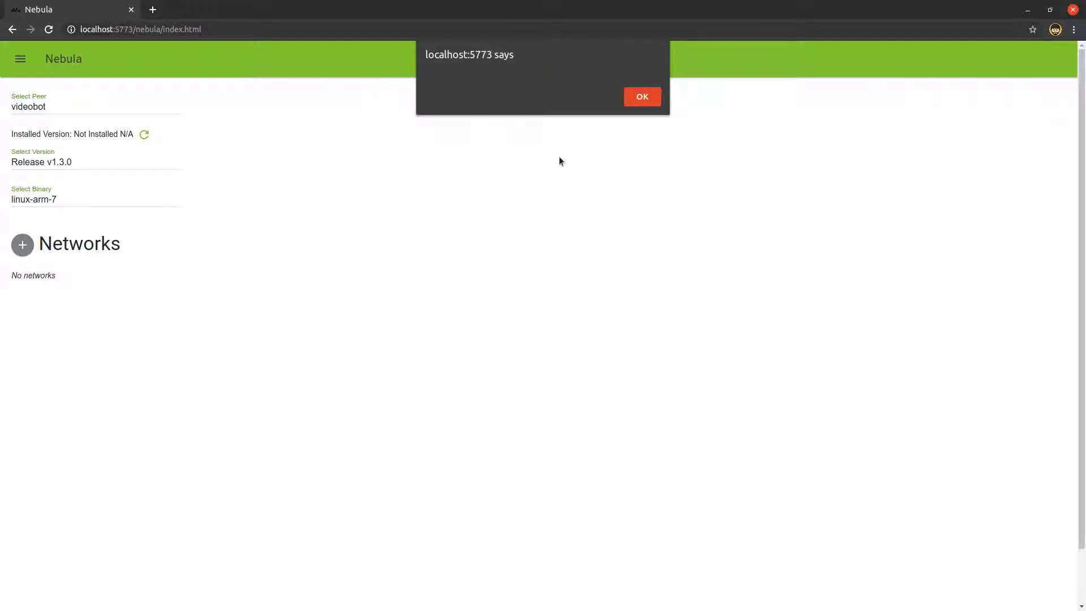
pyautogui.click(647, 104)
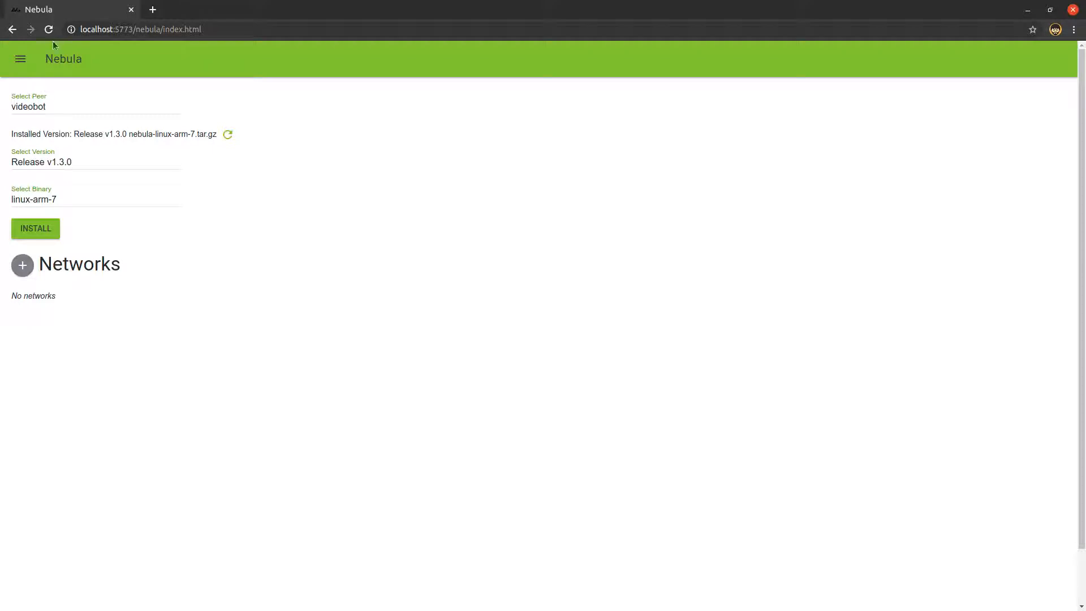
# - Switch the peer to local and open its nebula1 network
pyautogui.click(32, 105)
pyautogui.click(30, 117)
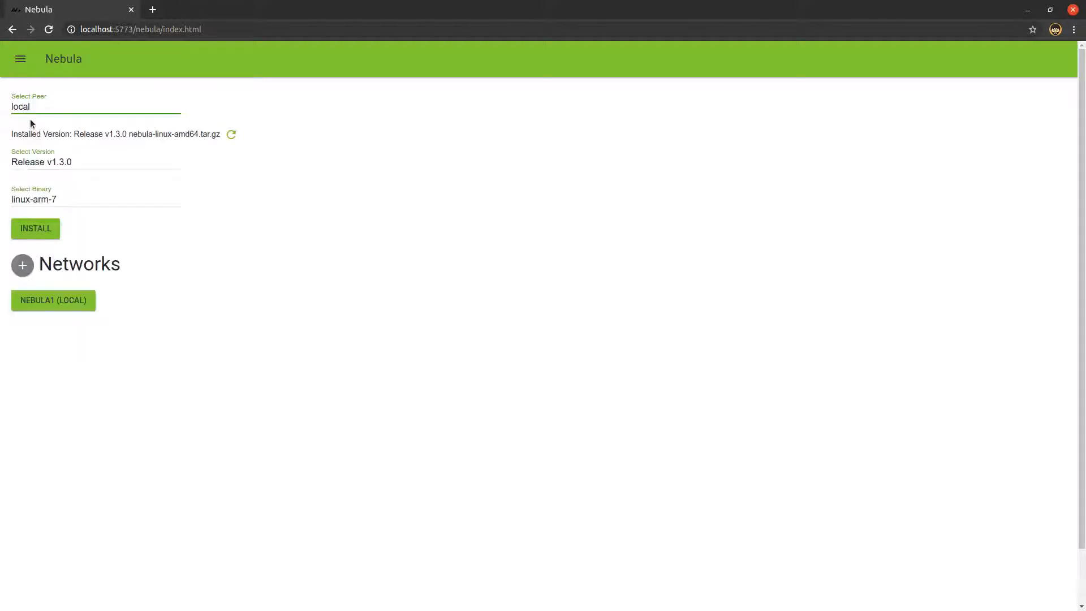
pyautogui.click(49, 305)
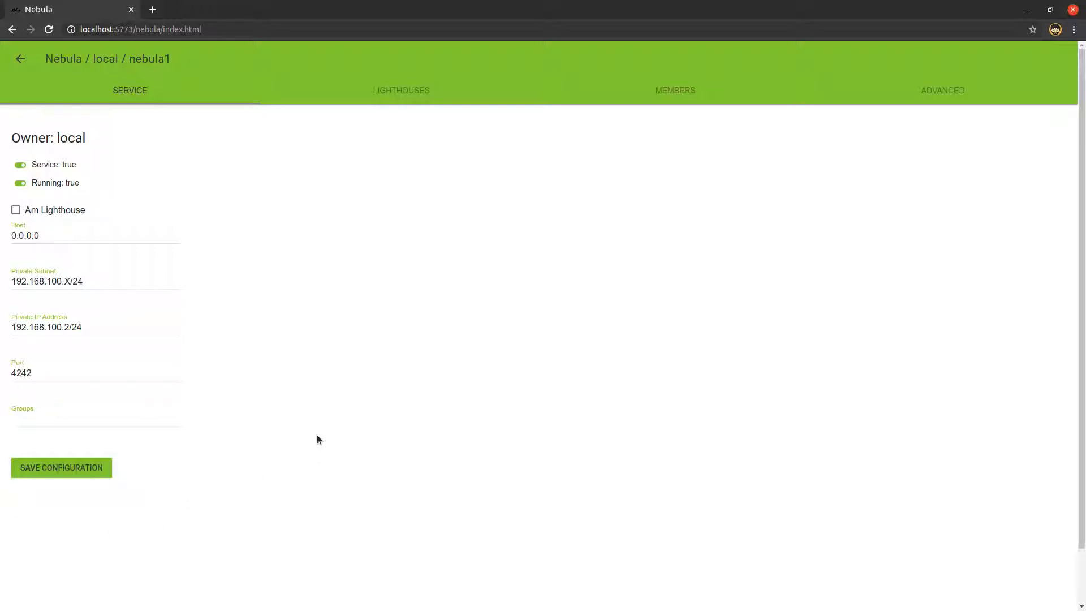
# - Review nebula1's remote lighthouses, including the form for adding one and the newbound-singapore entry, without changing anything
pyautogui.click(396, 94)
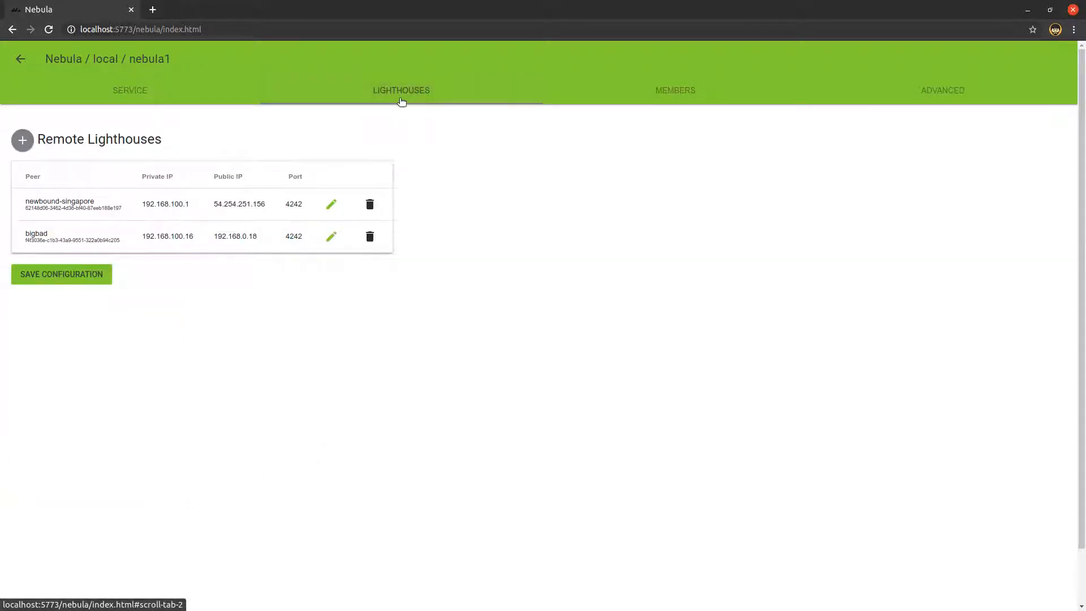
pyautogui.click(23, 140)
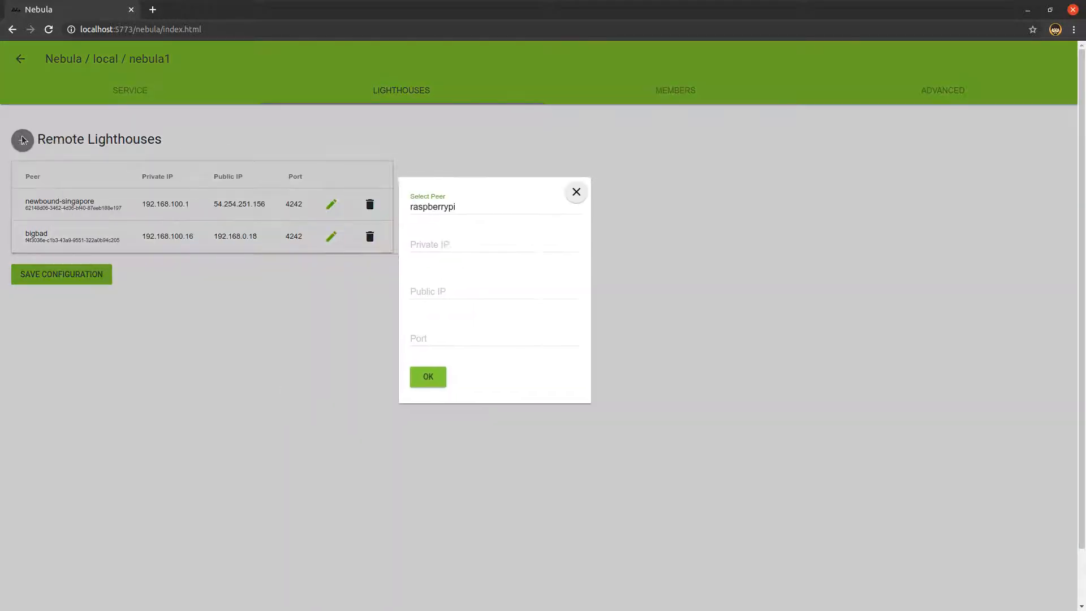
pyautogui.click(620, 196)
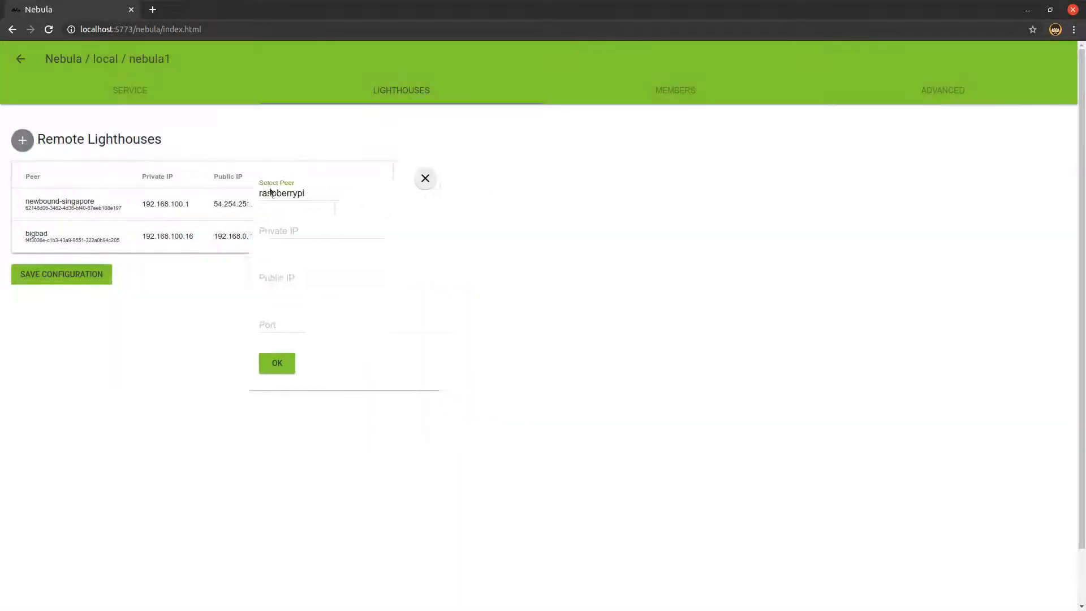
pyautogui.click(329, 206)
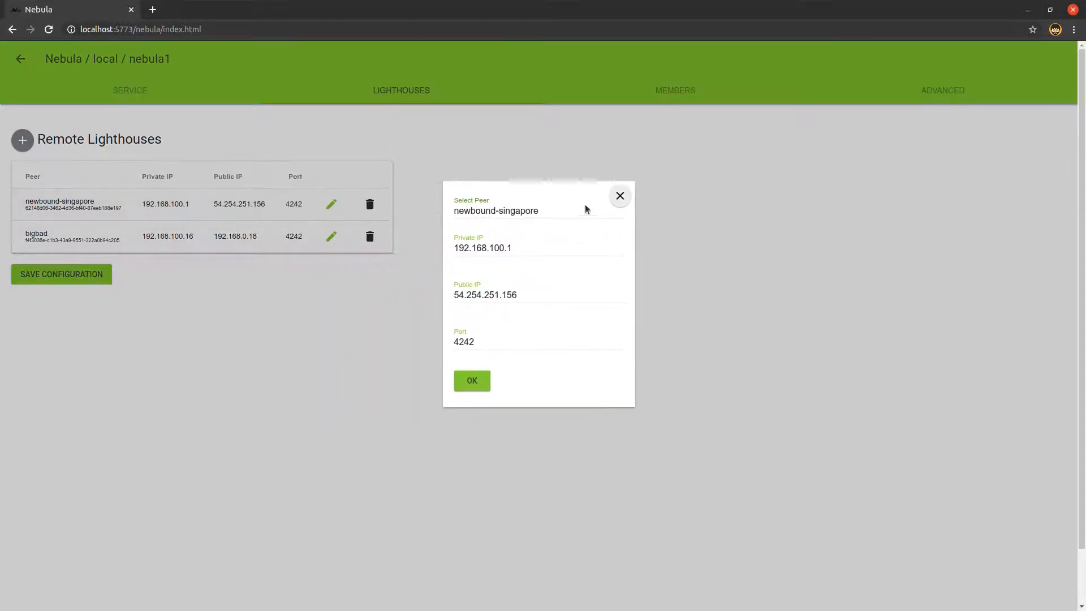
pyautogui.click(619, 196)
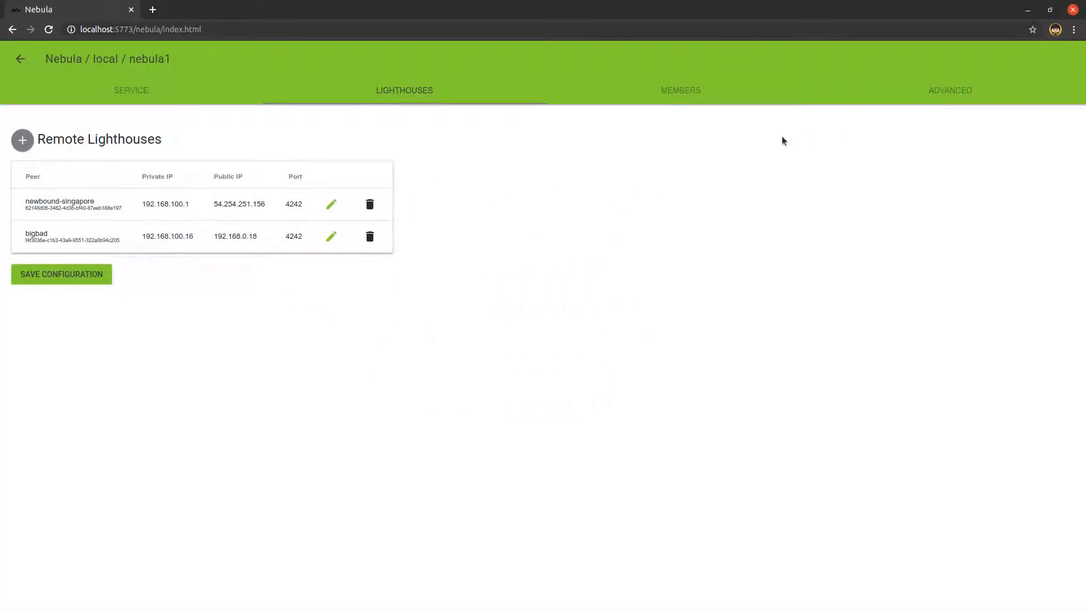
# - Turn on the advanced override of nebula1's settings to examine the configuration text through its firewall rules, and turn the override off again
pyautogui.click(968, 91)
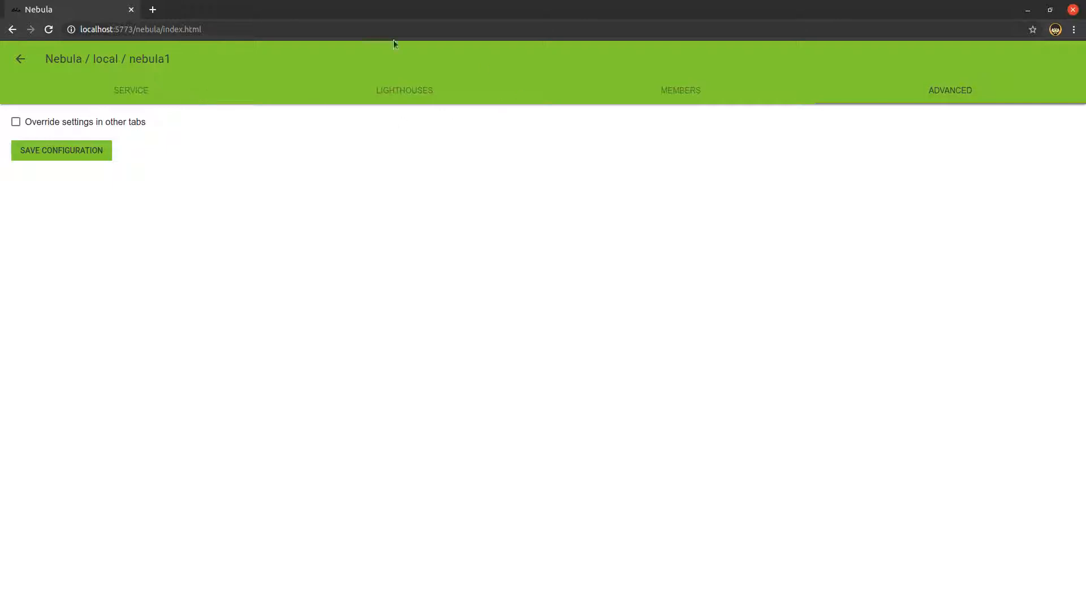
pyautogui.click(15, 122)
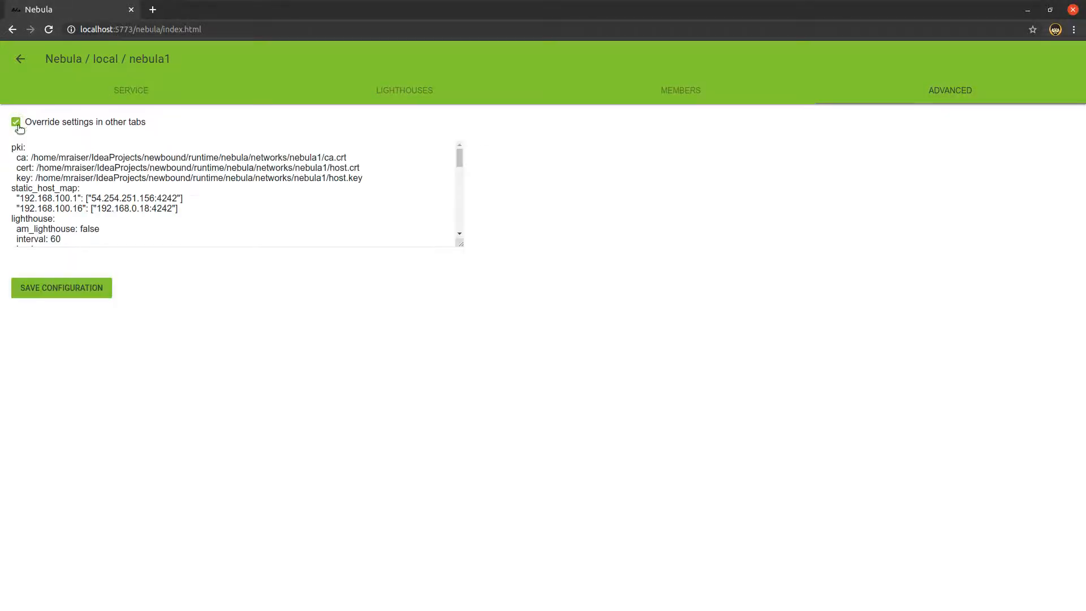
pyautogui.scroll(-12, 63, 171)
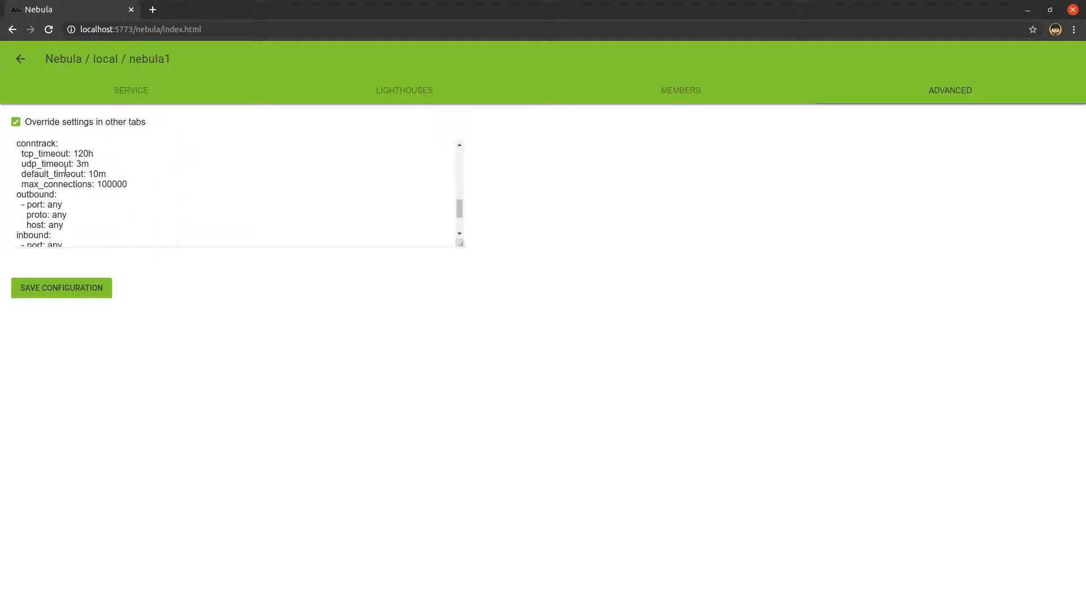
pyautogui.scroll(12, 68, 161)
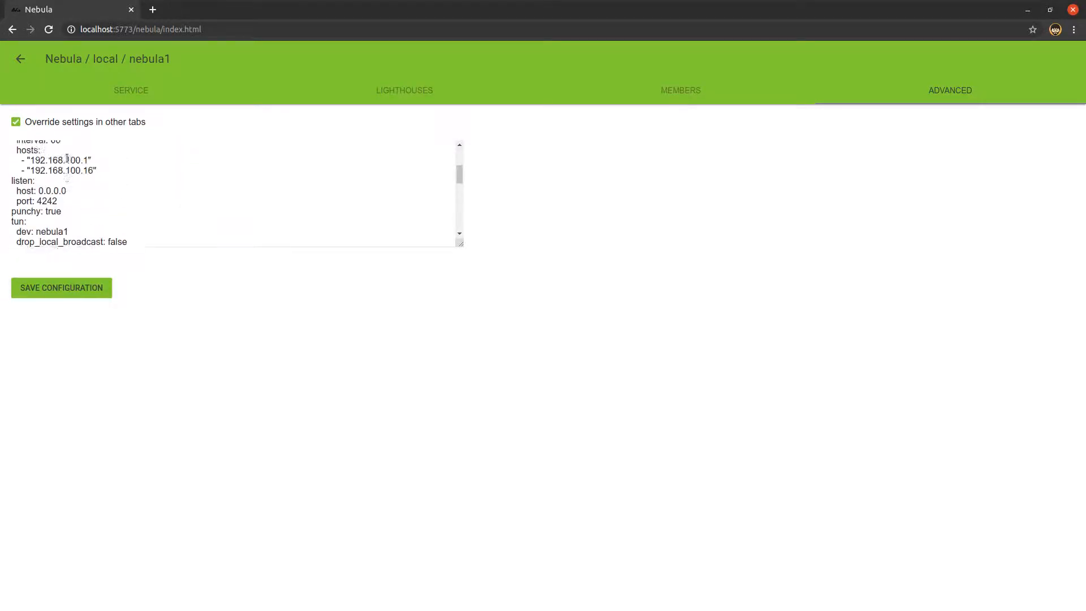
pyautogui.scroll(-10, 67, 158)
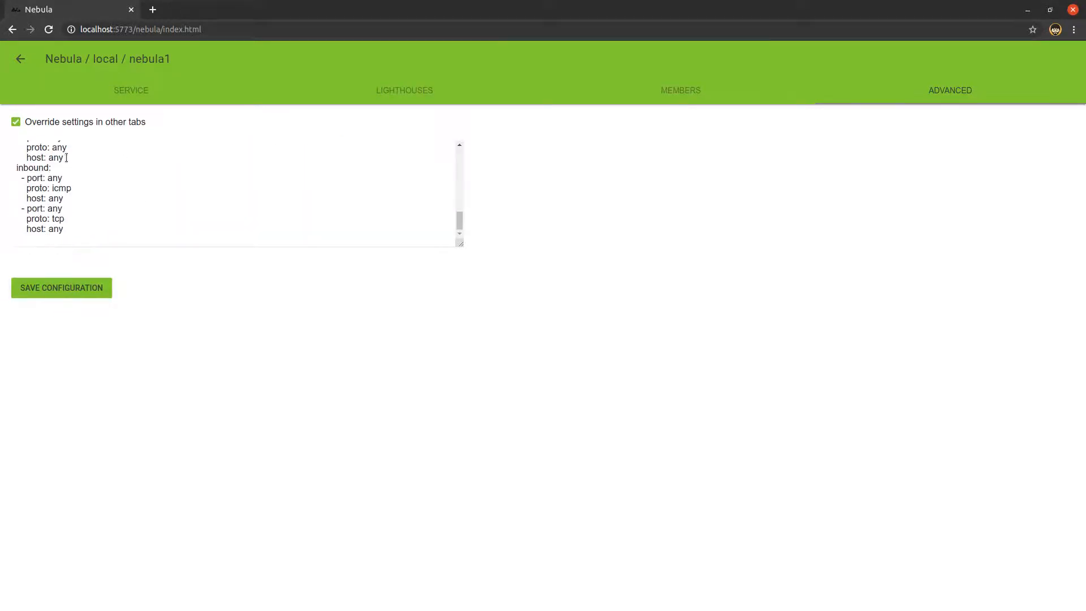
pyautogui.scroll(7, 66, 158)
pyautogui.scroll(-6, 67, 157)
pyautogui.scroll(2, 59, 179)
pyautogui.scroll(2, 36, 185)
pyautogui.scroll(-1, 15, 175)
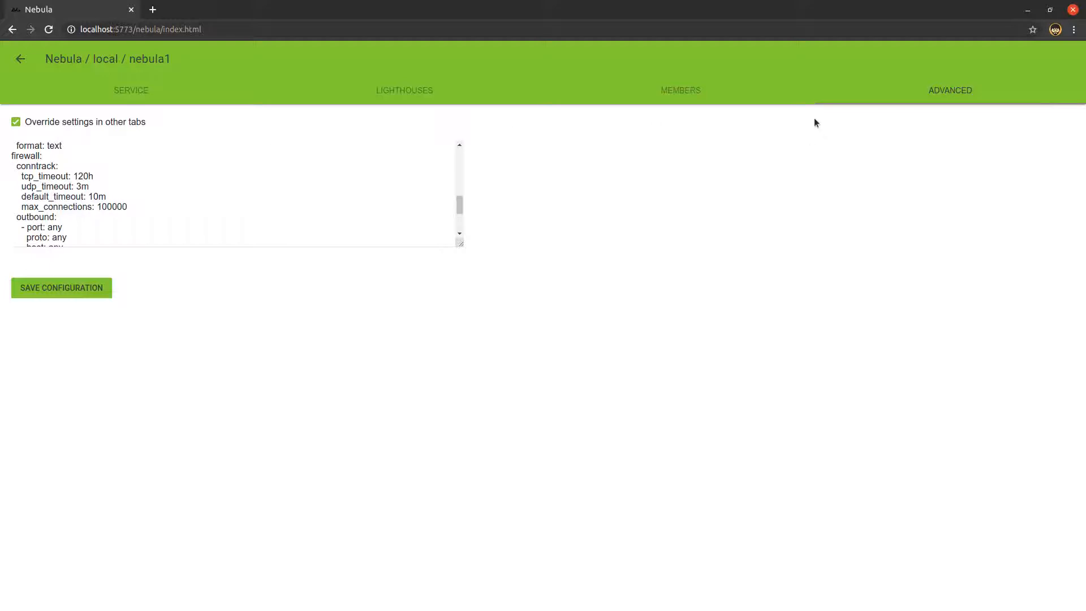
pyautogui.scroll(-3, 167, 175)
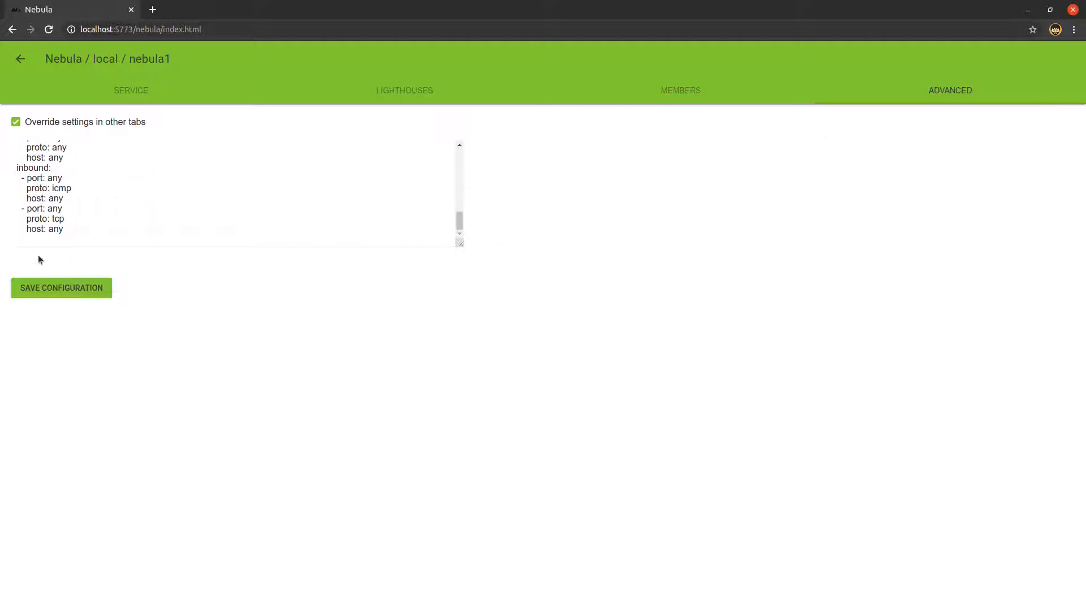
pyautogui.click(15, 124)
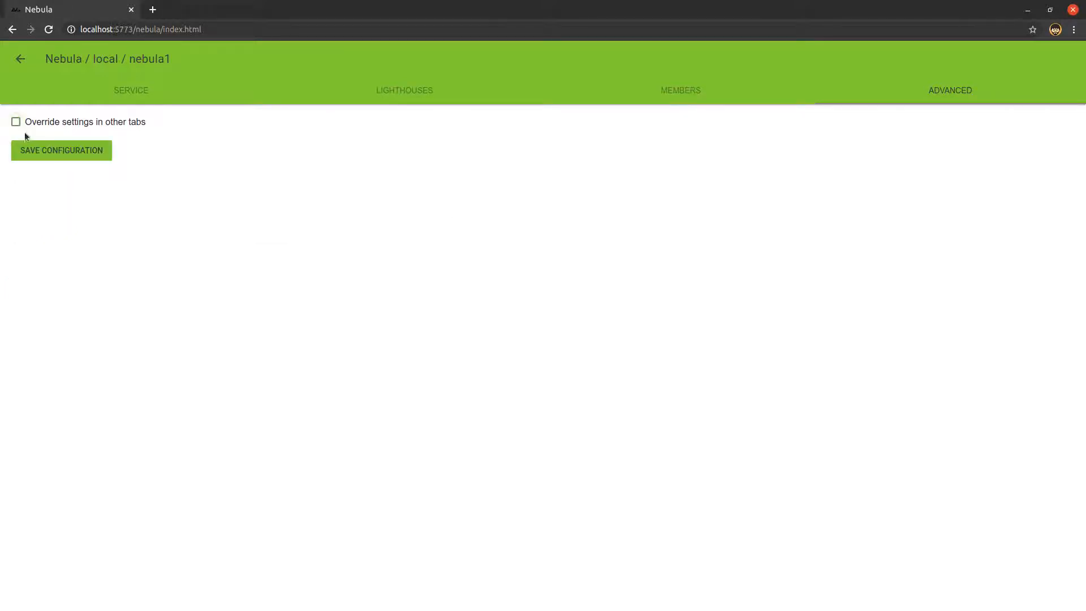
# - Start adding a remote member to nebula1 and choose videobot as the peer to receive credentials
pyautogui.click(680, 96)
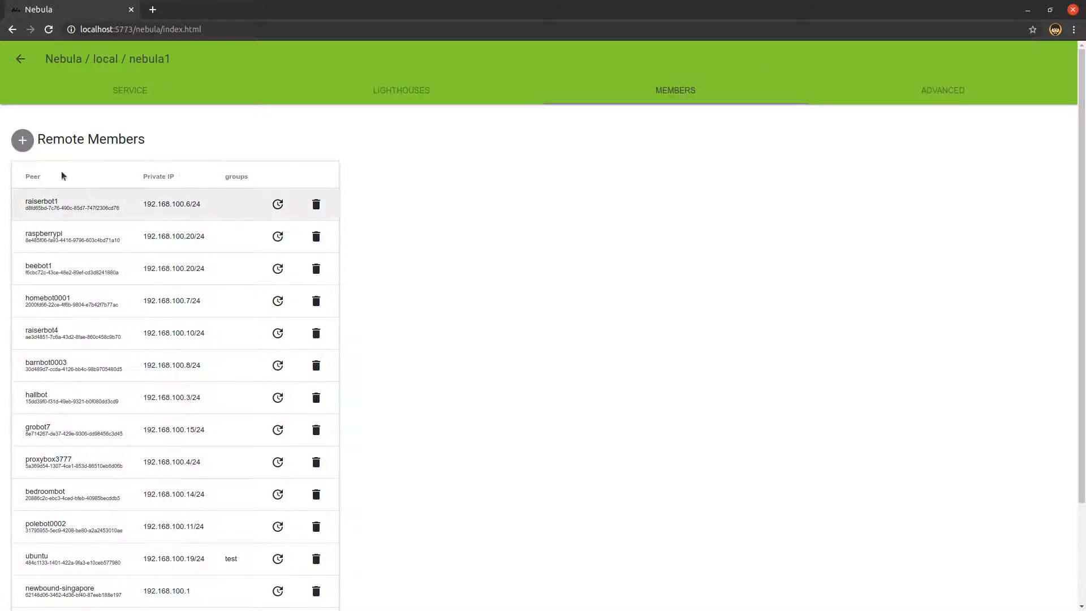
pyautogui.click(27, 144)
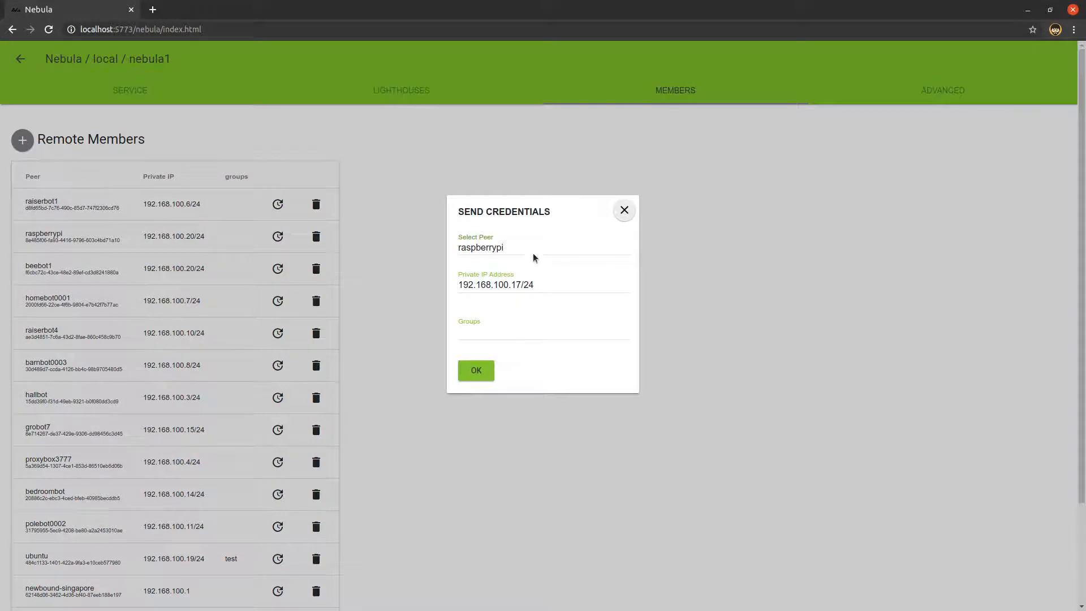
pyautogui.click(511, 249)
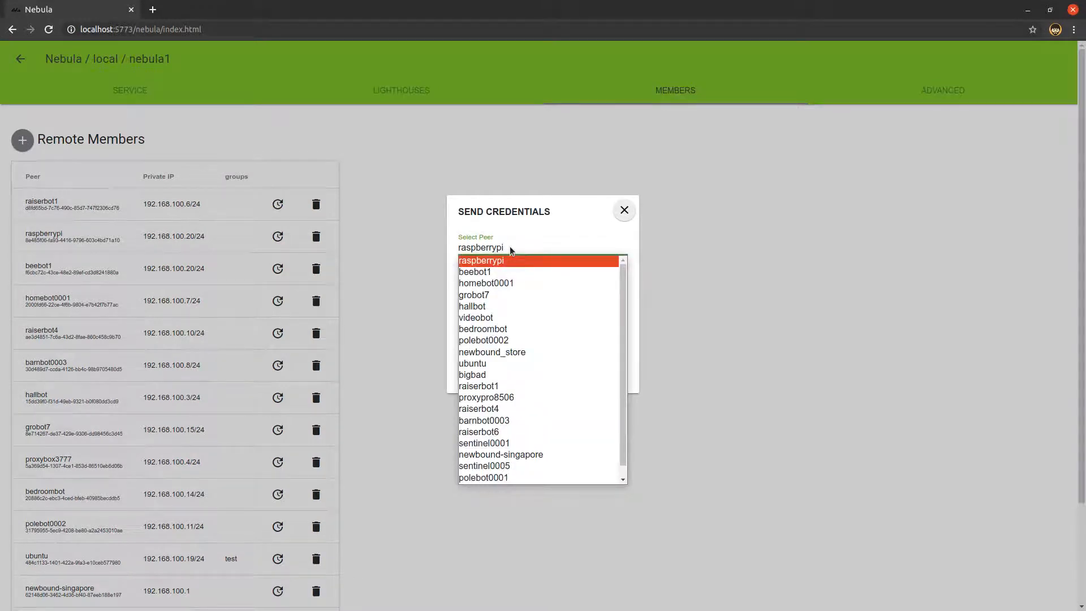
pyautogui.click(501, 317)
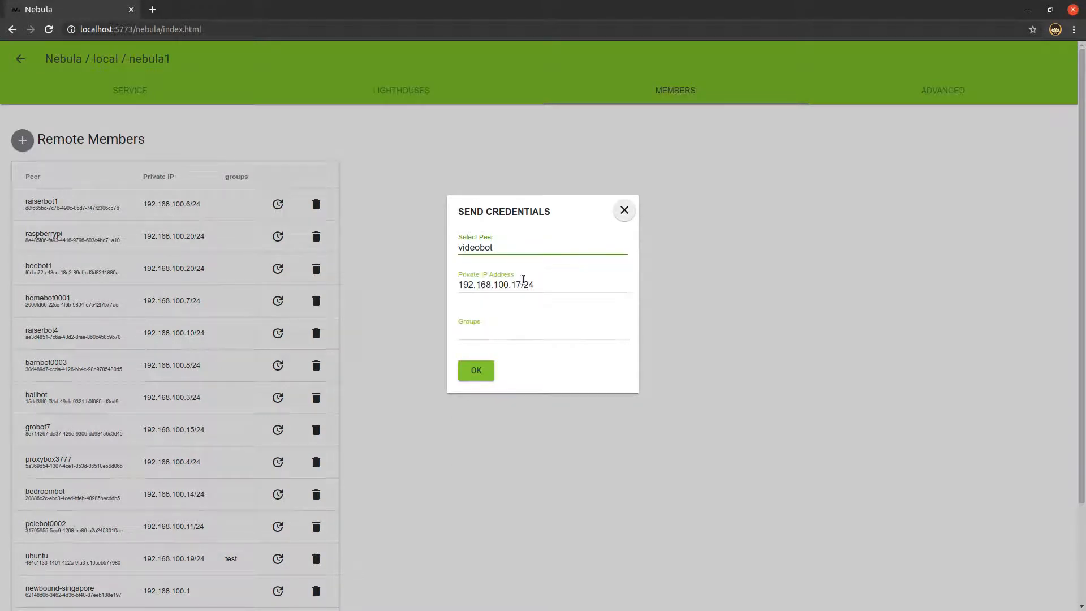
# - Send videobot its credentials with the private IP address 192.168.100.21/24 and the group test
pyautogui.click(521, 286)
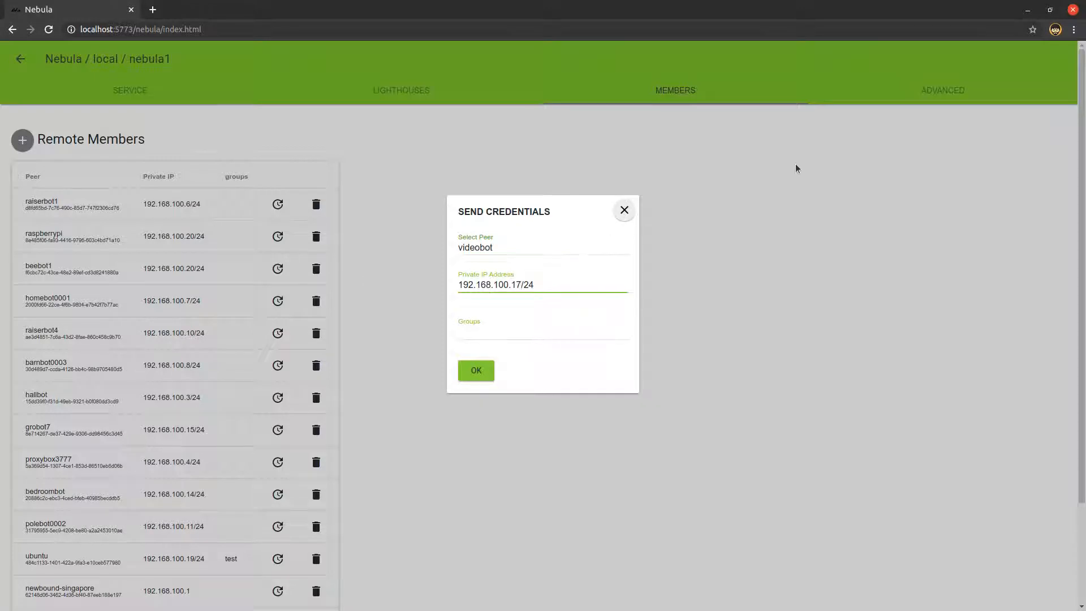
pyautogui.press('BackSpace')
pyautogui.write('21')
pyautogui.press('BackSpace')
pyautogui.press('BackSpace')
pyautogui.press('BackSpace')
pyautogui.write('21')
pyautogui.click(491, 331)
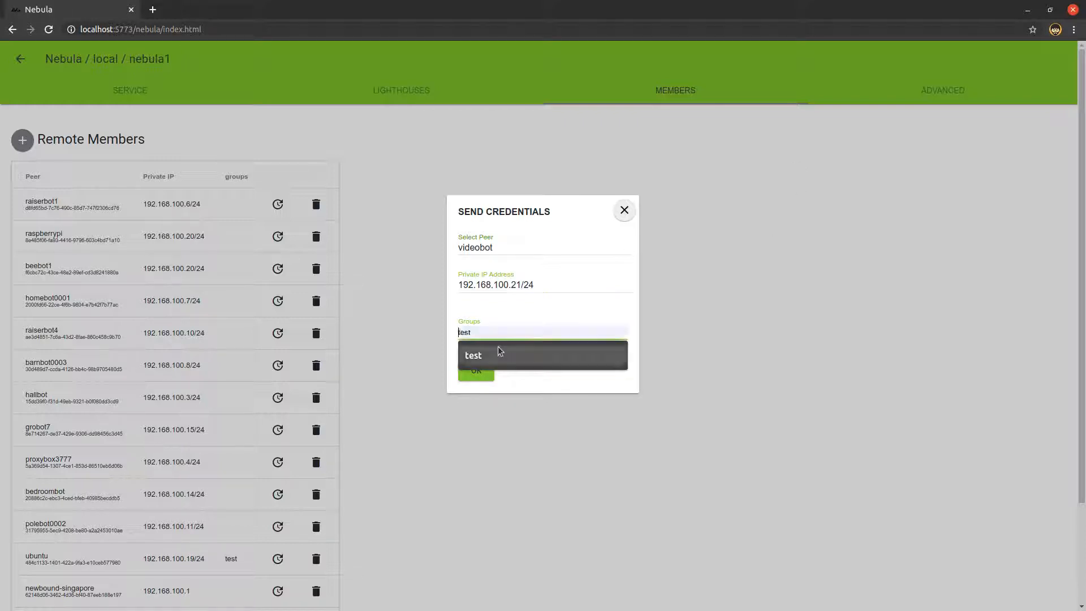
pyautogui.click(528, 356)
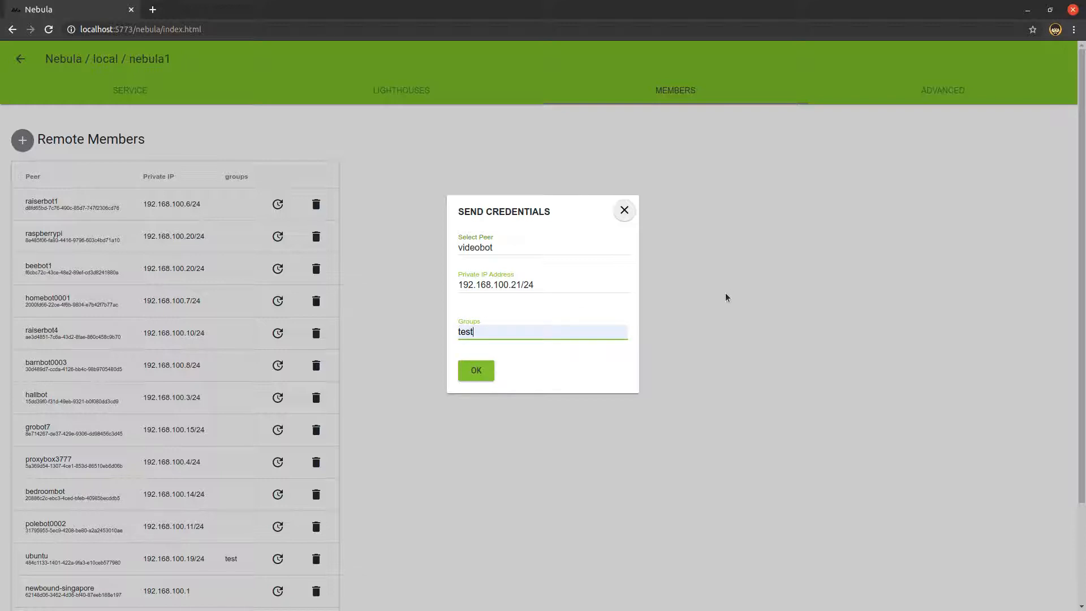
pyautogui.click(475, 372)
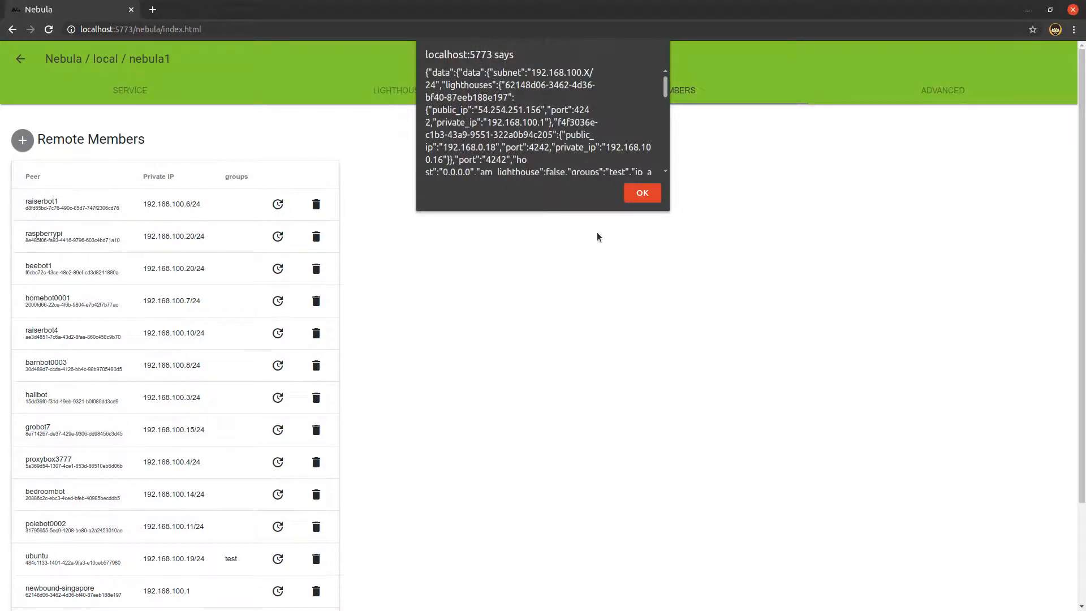
# - Dismiss the credentials response, switch the selected peer to videobot and open its nebula1 network
pyautogui.click(643, 194)
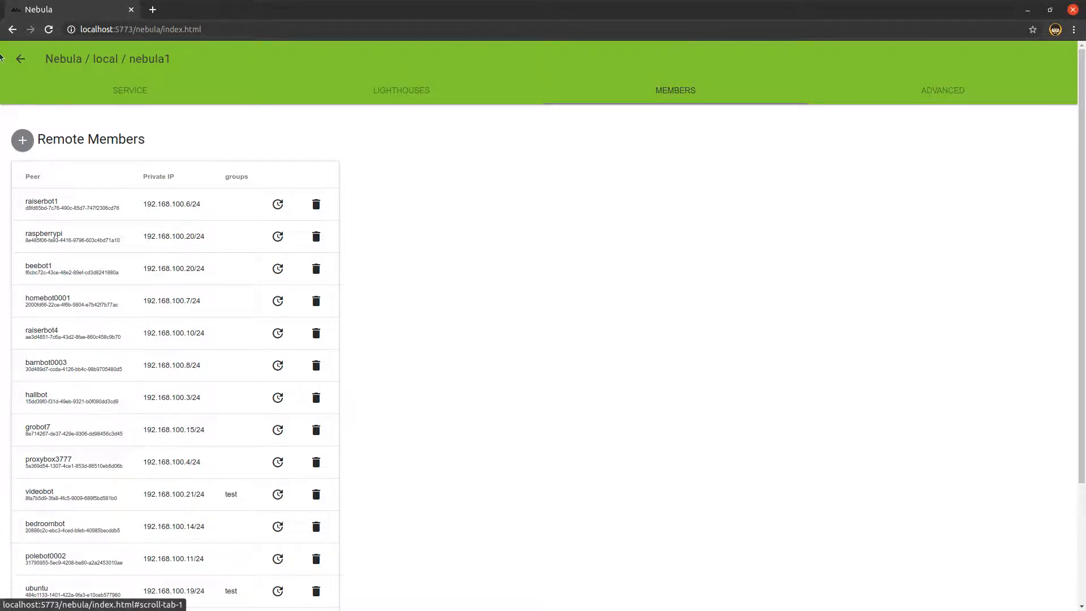
pyautogui.click(20, 59)
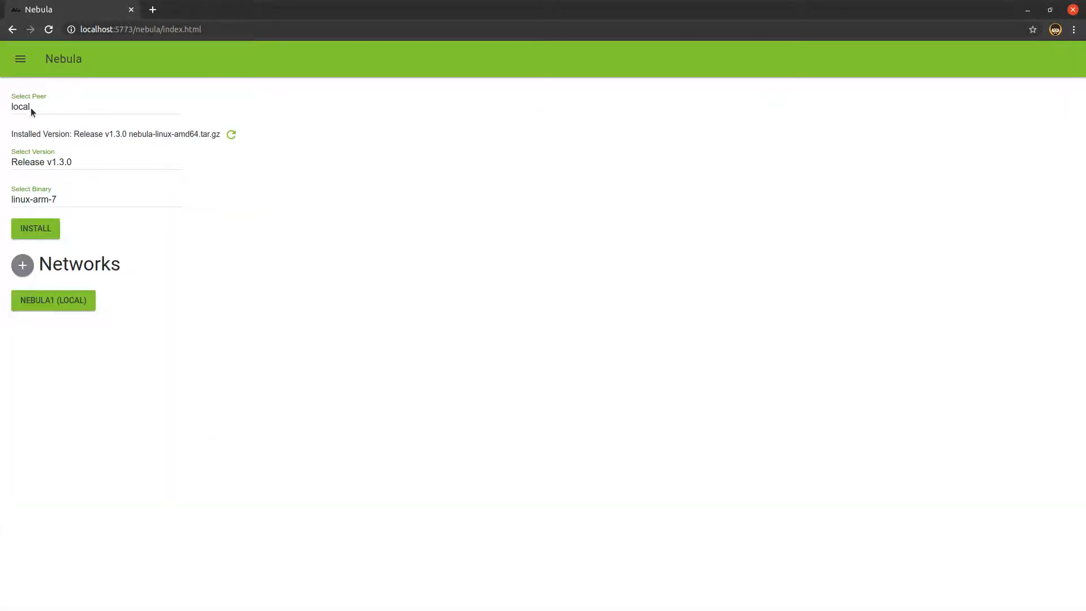
pyautogui.click(34, 105)
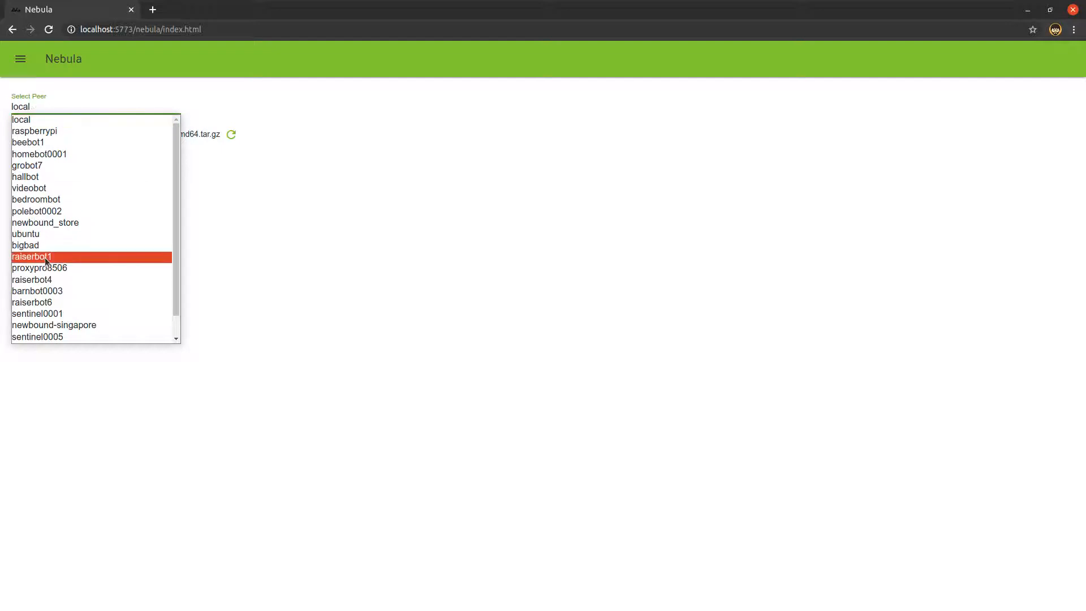
pyautogui.click(43, 187)
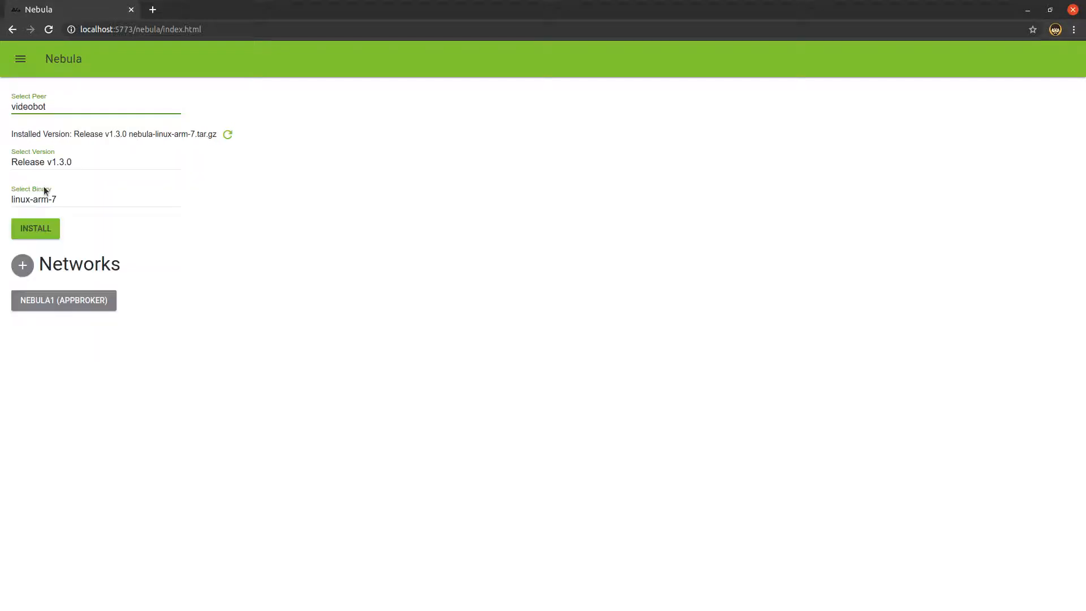
pyautogui.click(51, 304)
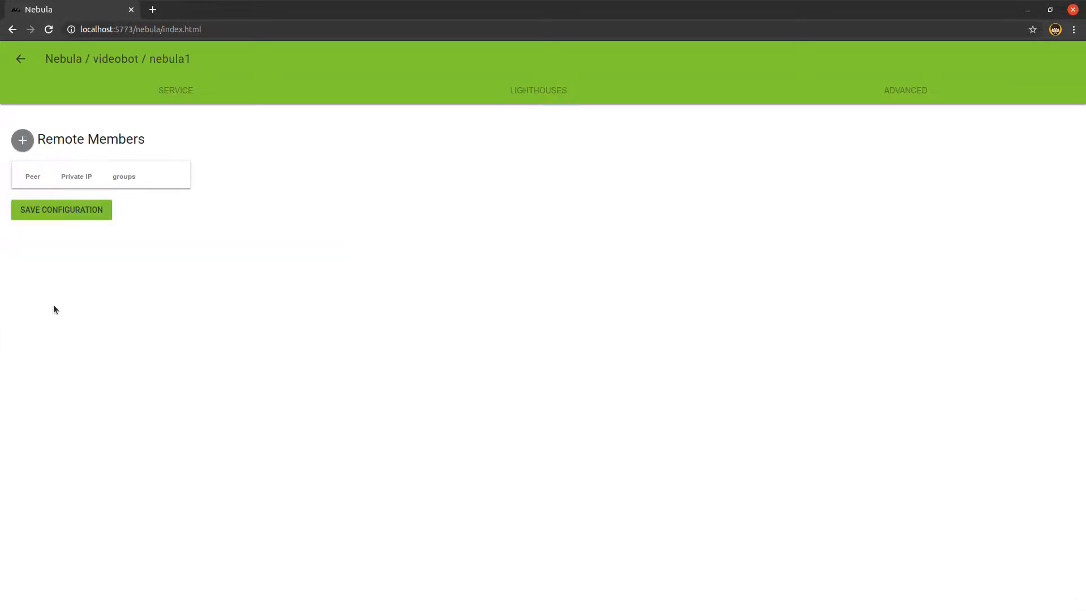
# - Review the service settings, remote lighthouses and owner of videobot's nebula1 network
pyautogui.click(188, 92)
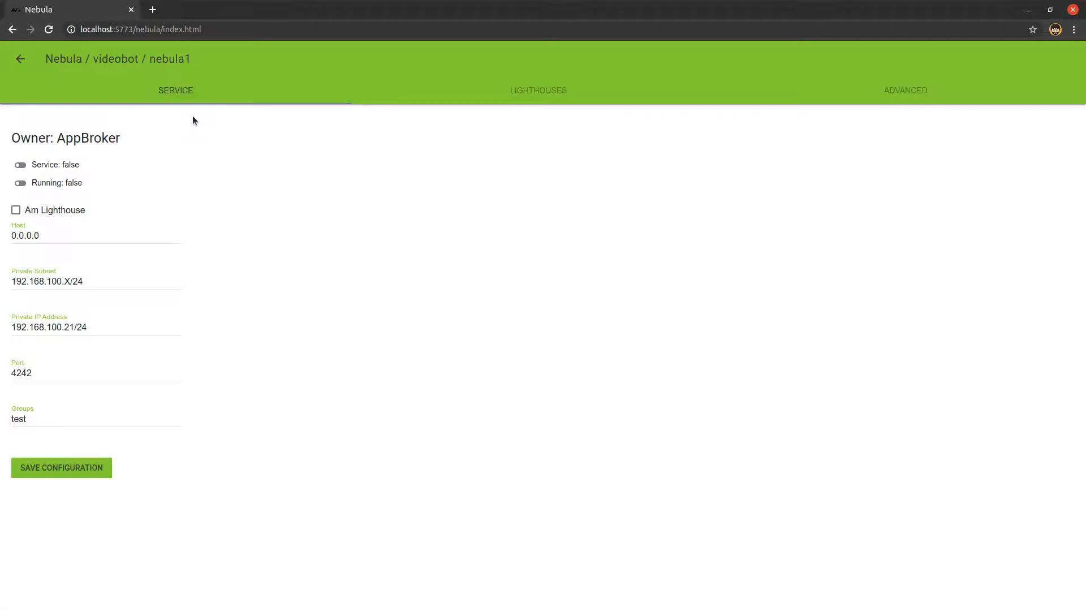
pyautogui.click(484, 99)
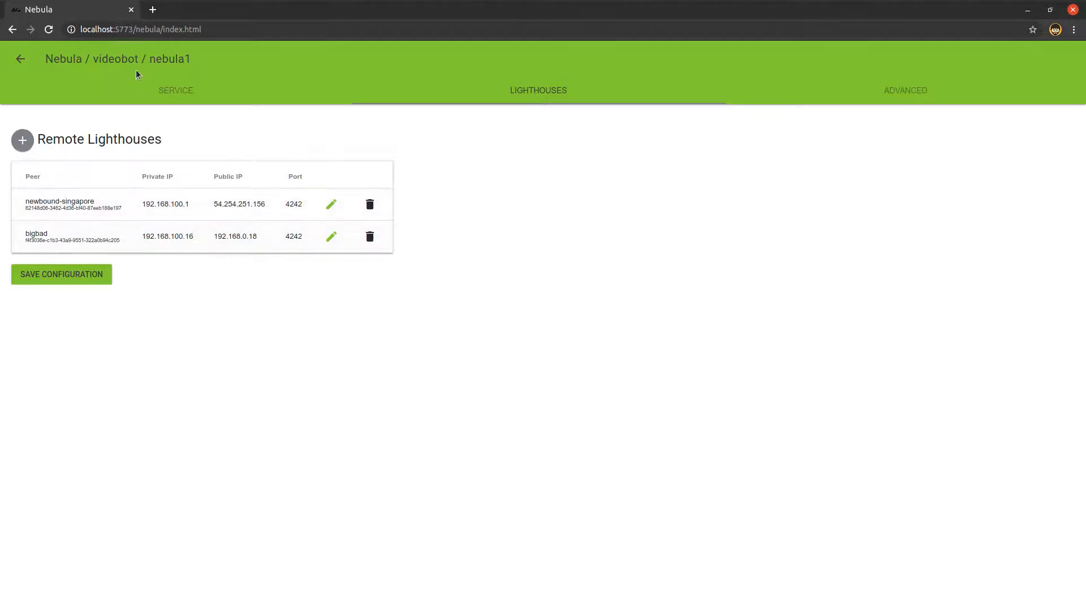
pyautogui.click(158, 99)
pyautogui.doubleClick(90, 138)
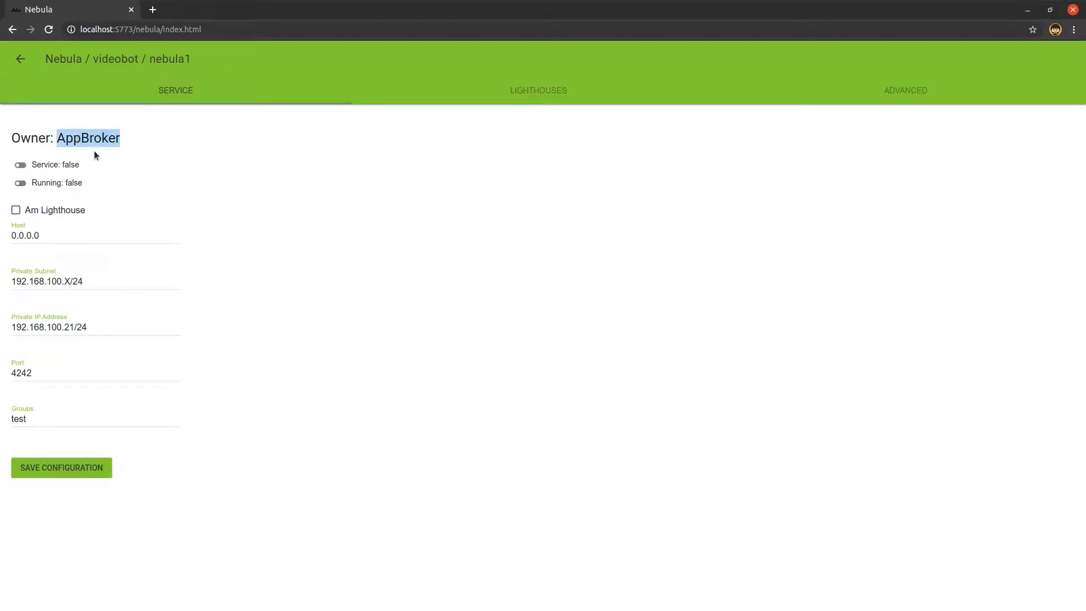
pyautogui.click(140, 142)
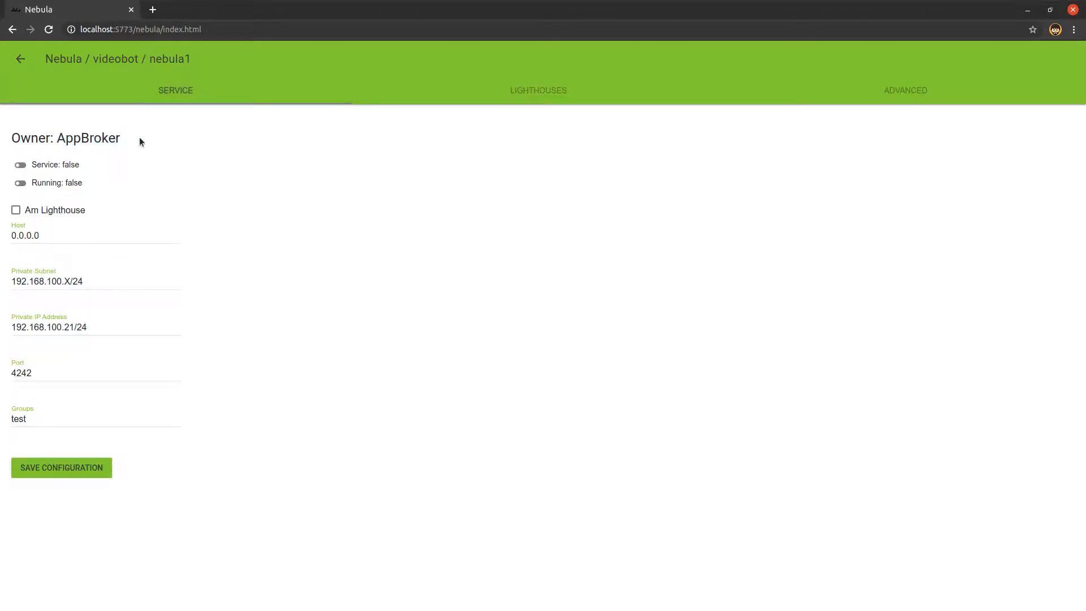
# - Enable the nebula1 service on videobot and set it running, acknowledging each response
pyautogui.click(21, 166)
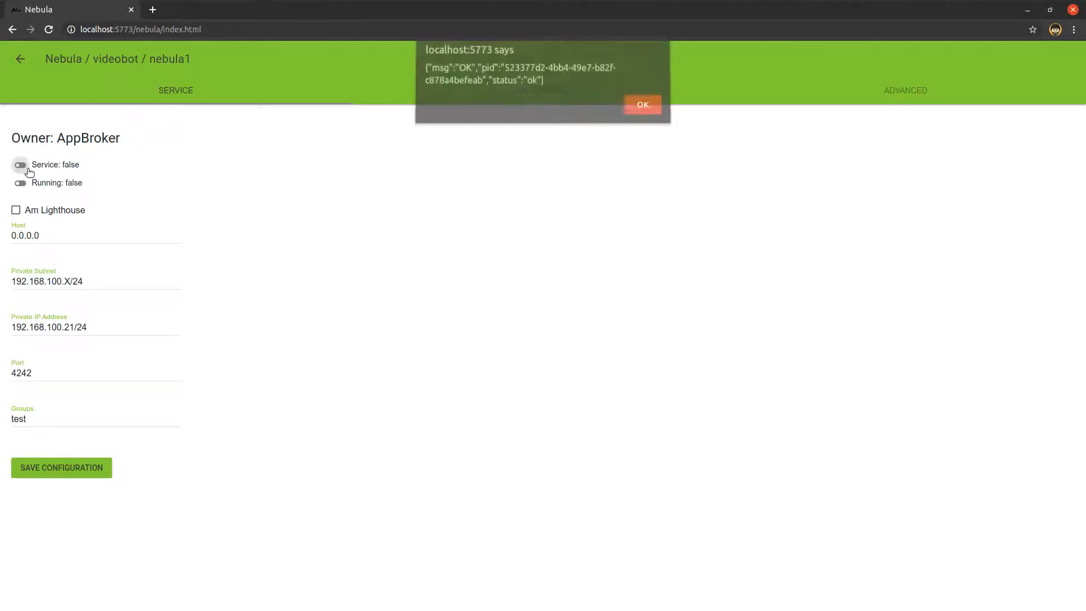
pyautogui.click(643, 109)
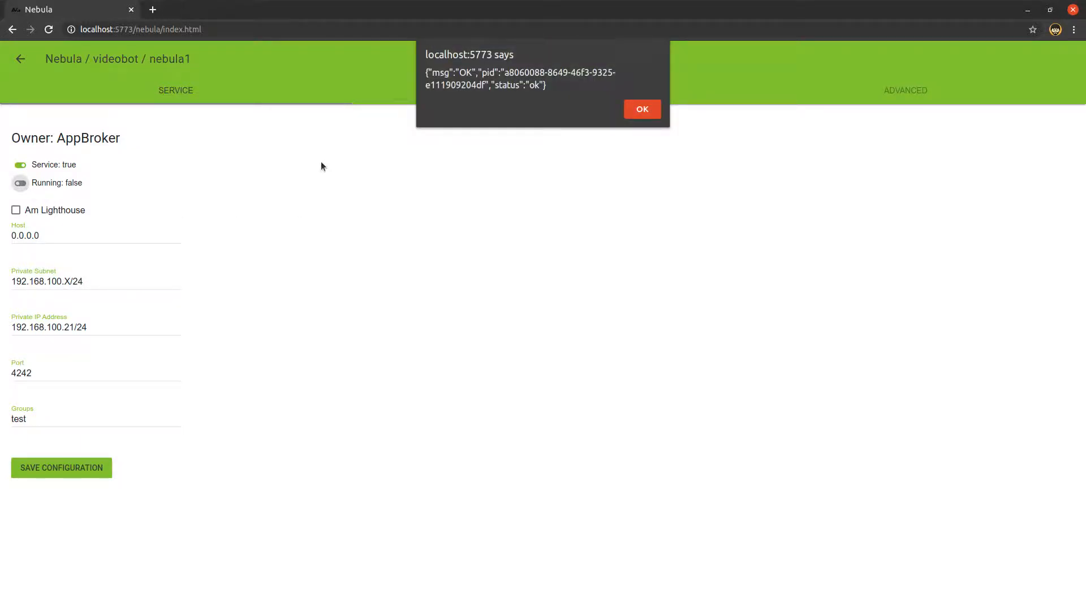
pyautogui.click(644, 111)
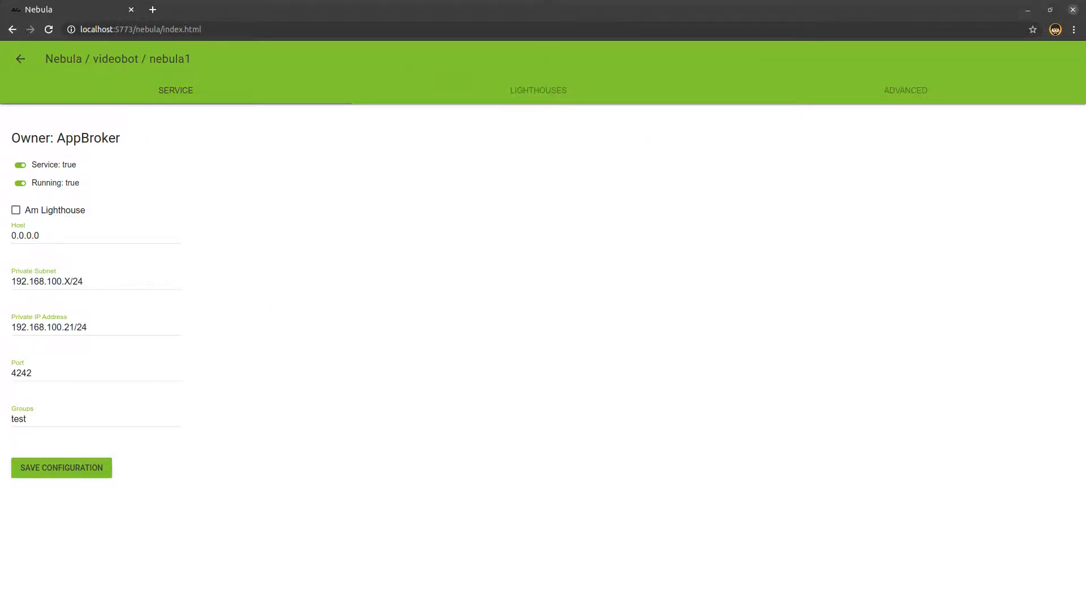
pyautogui.hotkey('ctrl', 'alt', 't')
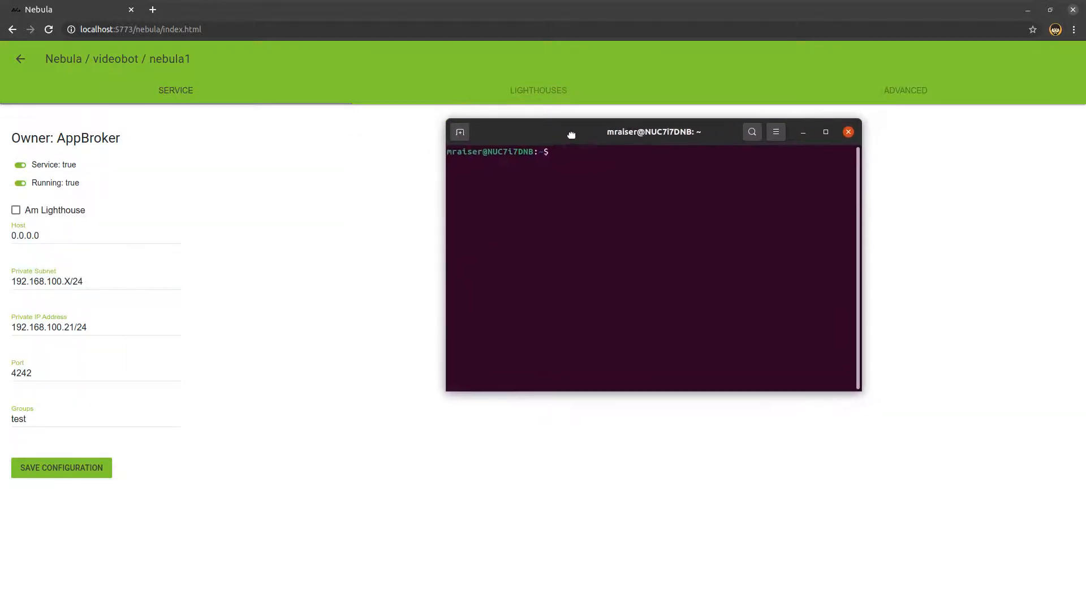
pyautogui.write('ssh -i oldme.pem root@192.168.100.6')
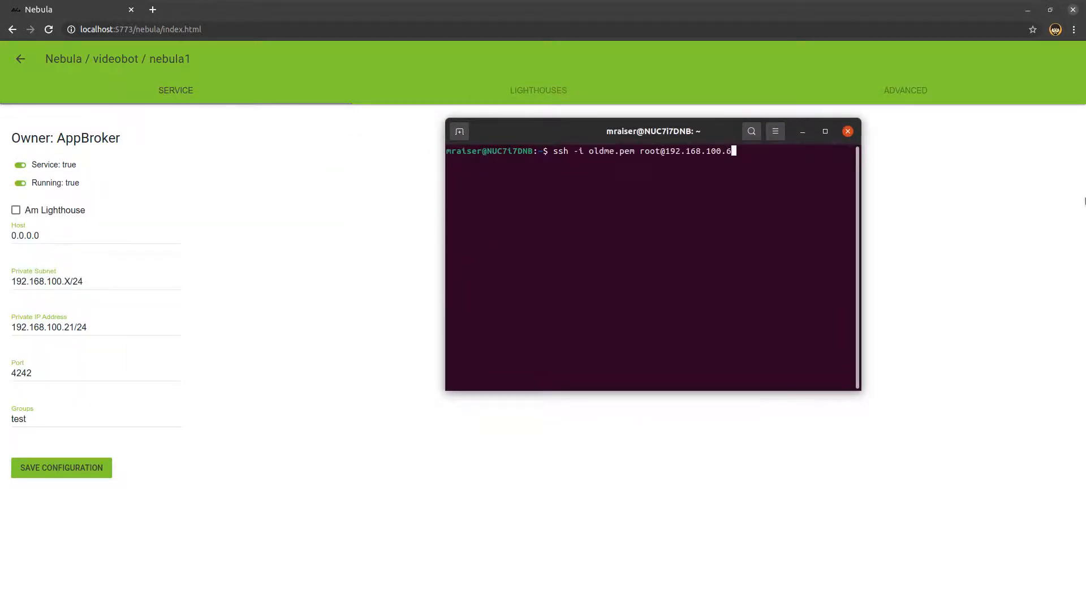
pyautogui.press('BackSpace')
pyautogui.write('21')
pyautogui.press('Return')
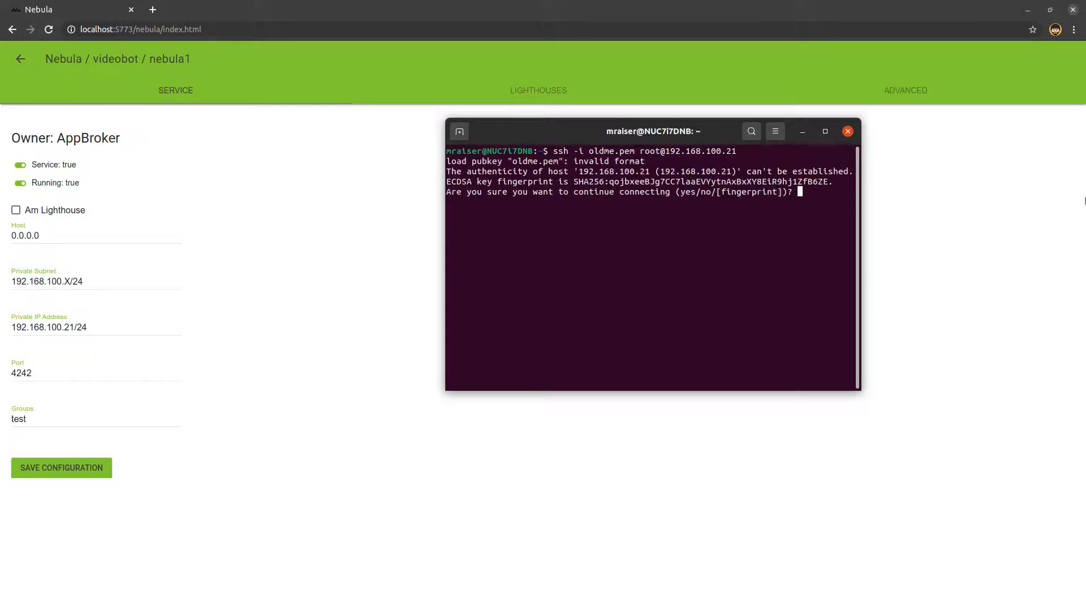
pyautogui.write('yes')
pyautogui.press('Return')
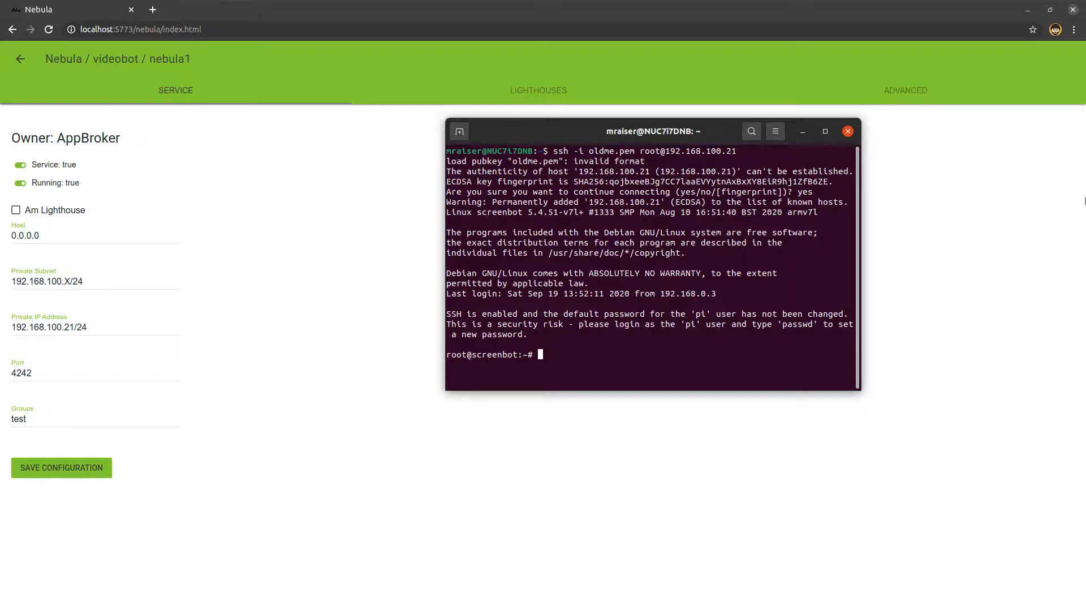
# - Return to the browser, leave Nebula for the App Manager and open the Nebula app for editing in MetaBot
pyautogui.click(317, 239)
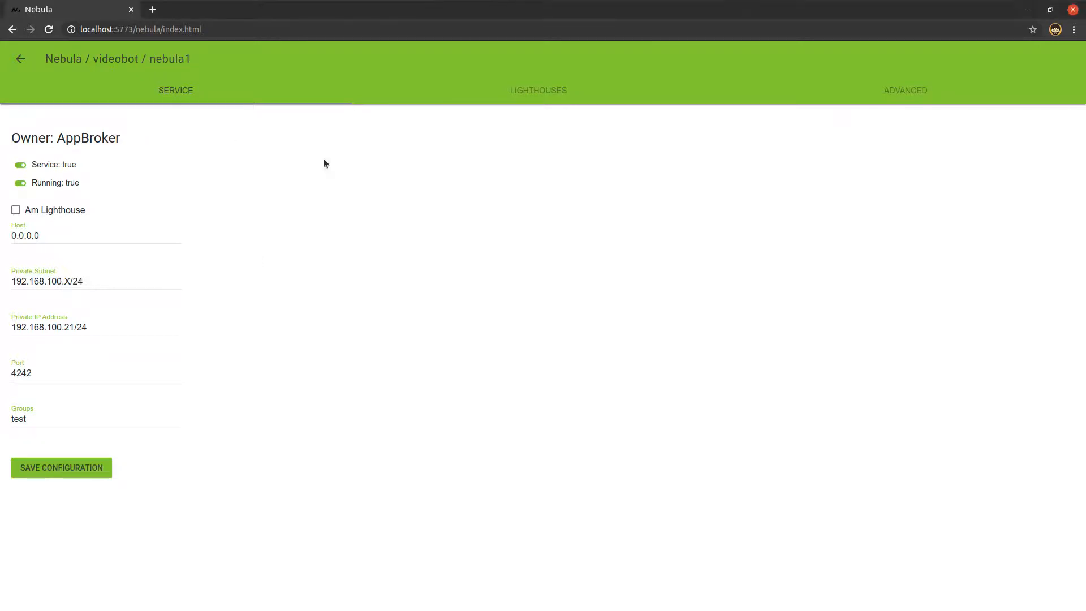
pyautogui.click(19, 57)
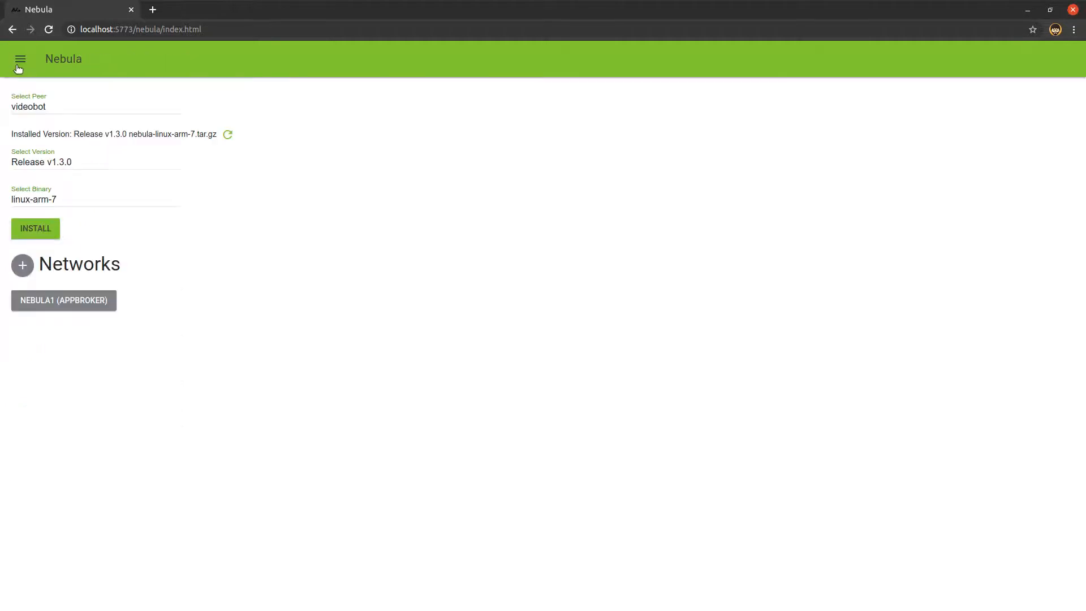
pyautogui.click(18, 62)
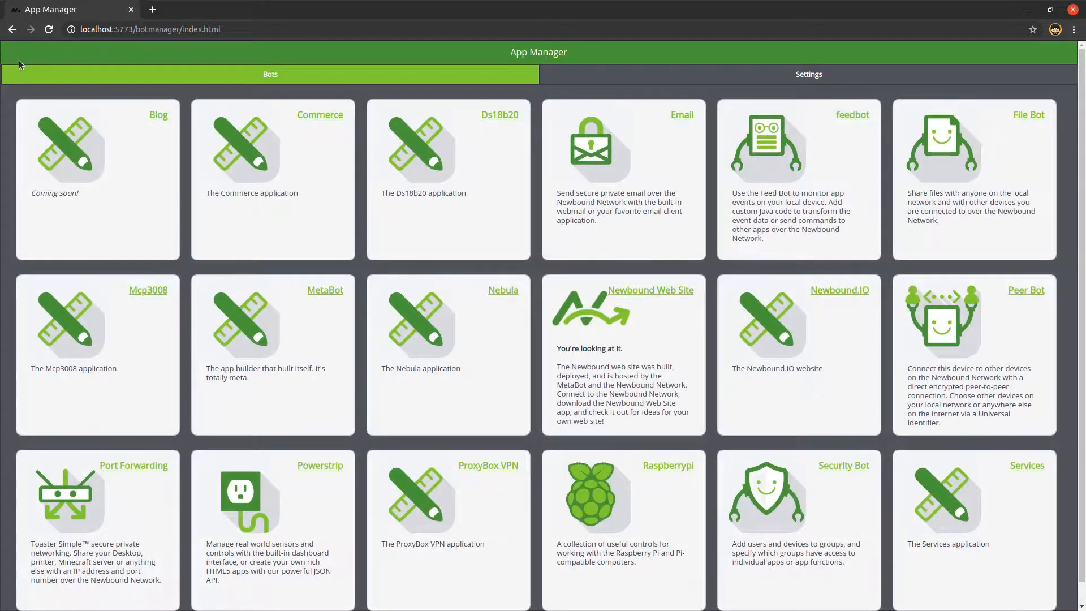
pyautogui.click(326, 291)
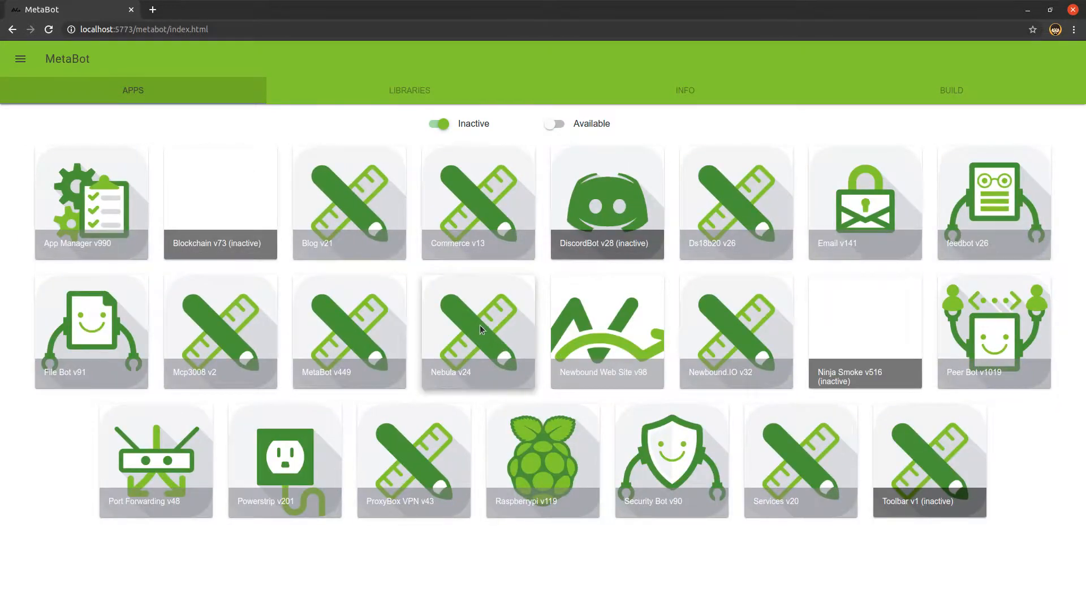
pyautogui.click(480, 325)
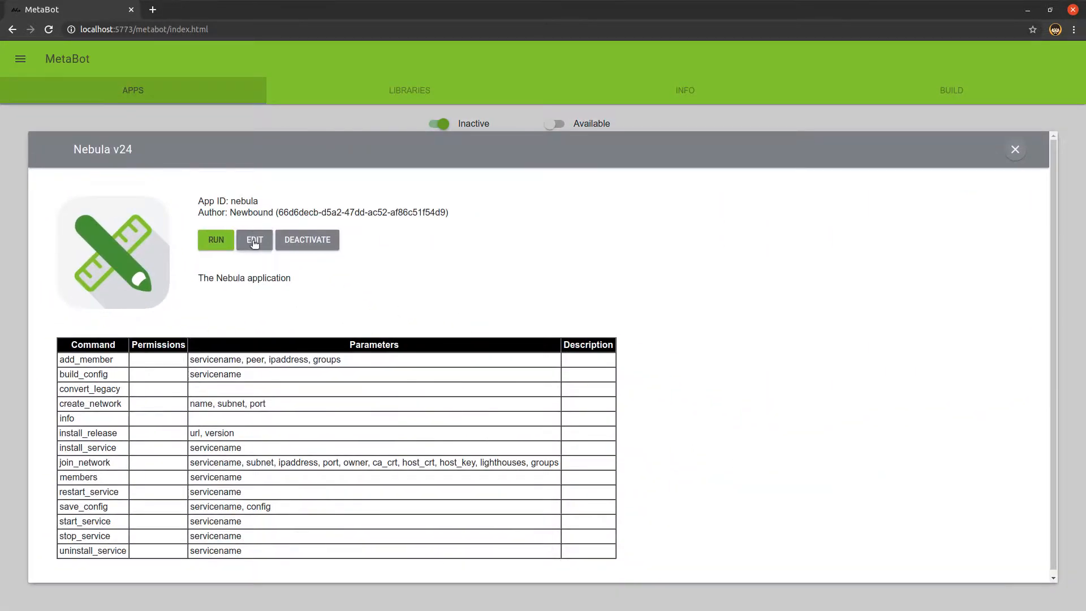
pyautogui.click(254, 242)
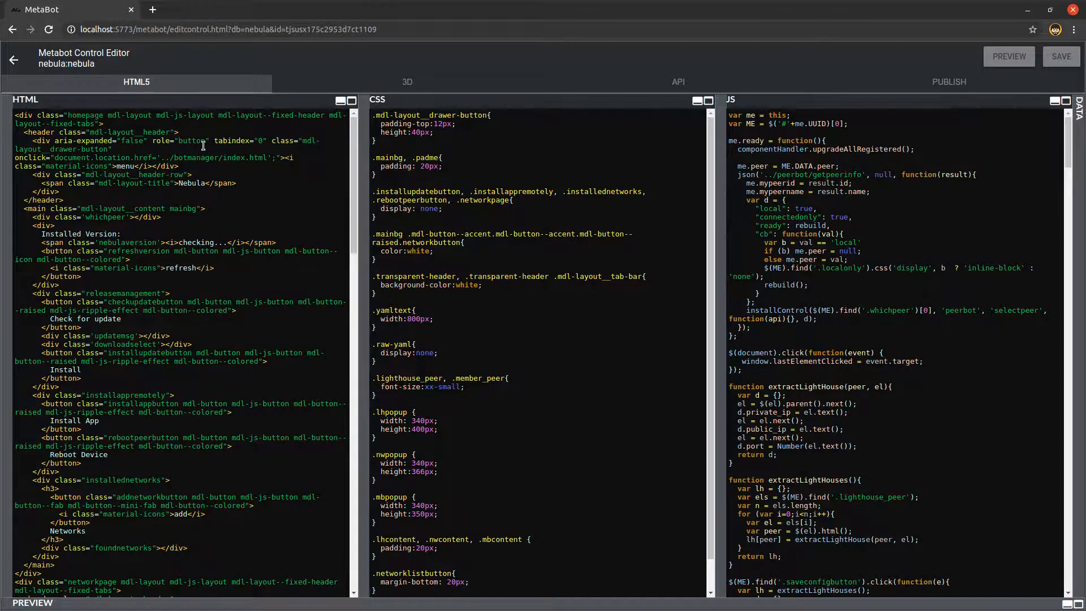
# - Examine the Nebula control's HTML and JavaScript source code through to the end
pyautogui.scroll(-10, 204, 146)
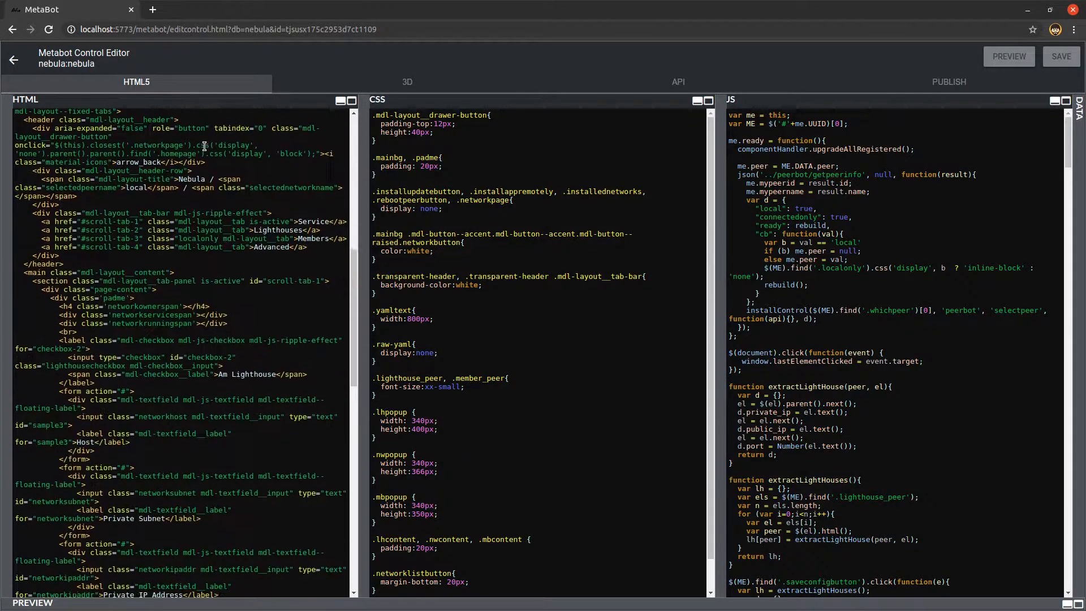
pyautogui.scroll(-20, 204, 146)
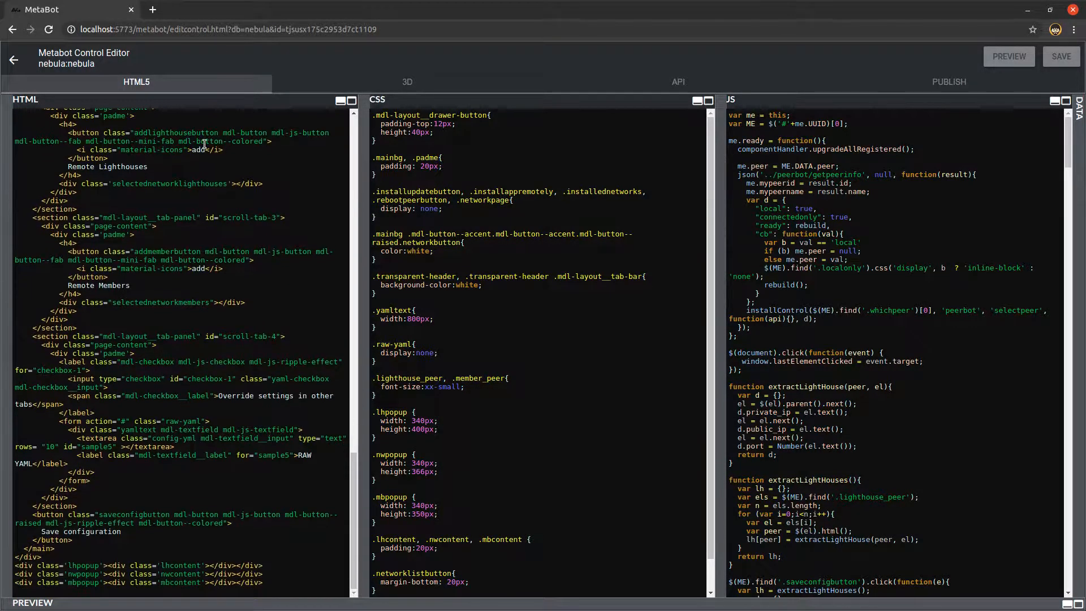
pyautogui.scroll(-9, 797, 157)
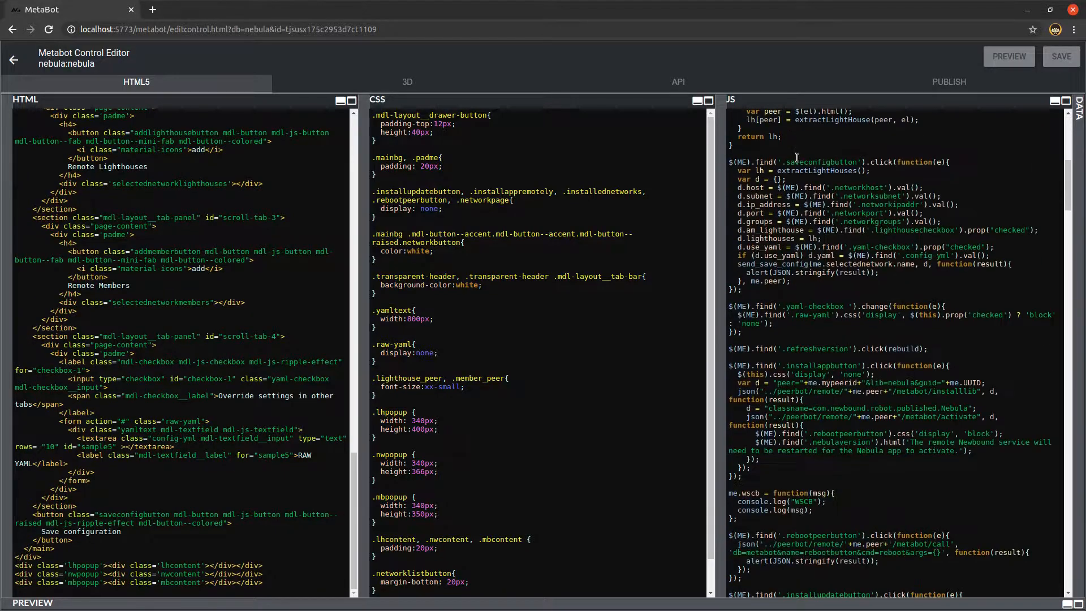
pyautogui.scroll(-15, 797, 157)
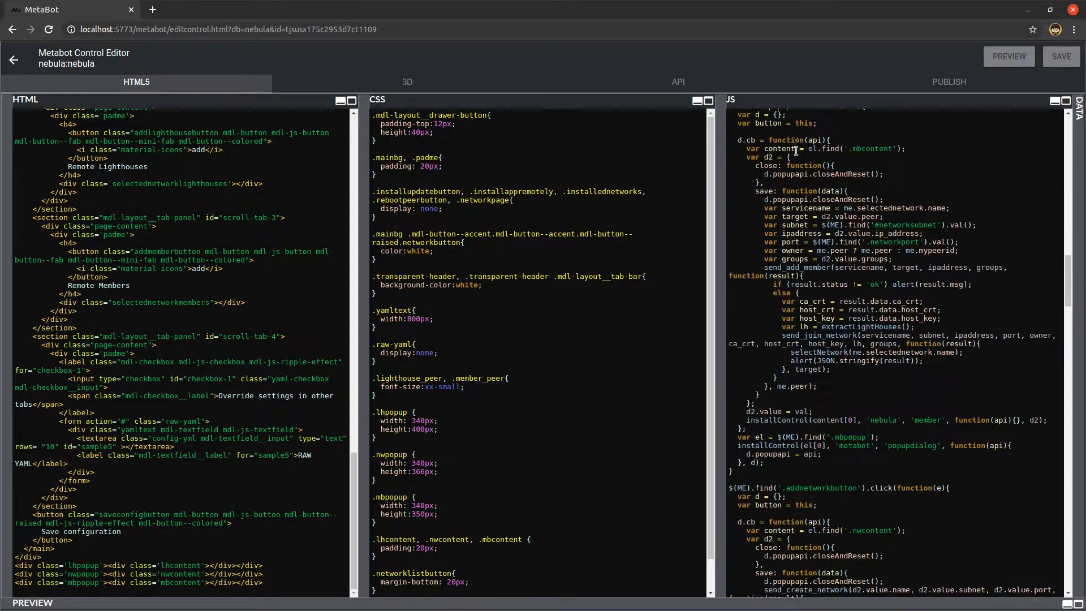
pyautogui.scroll(-15, 797, 150)
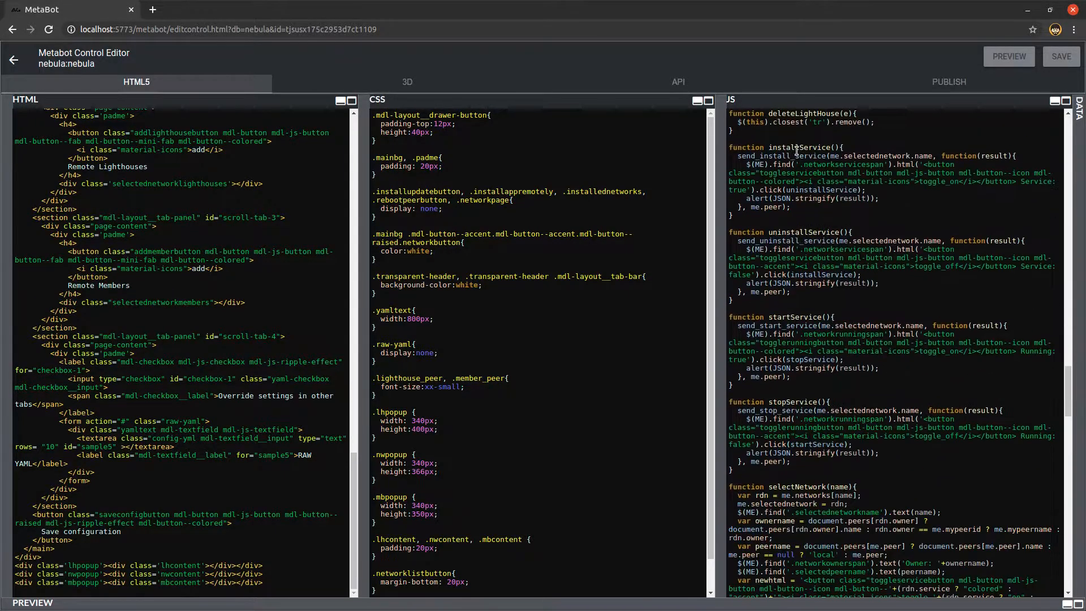
pyautogui.scroll(-15, 796, 150)
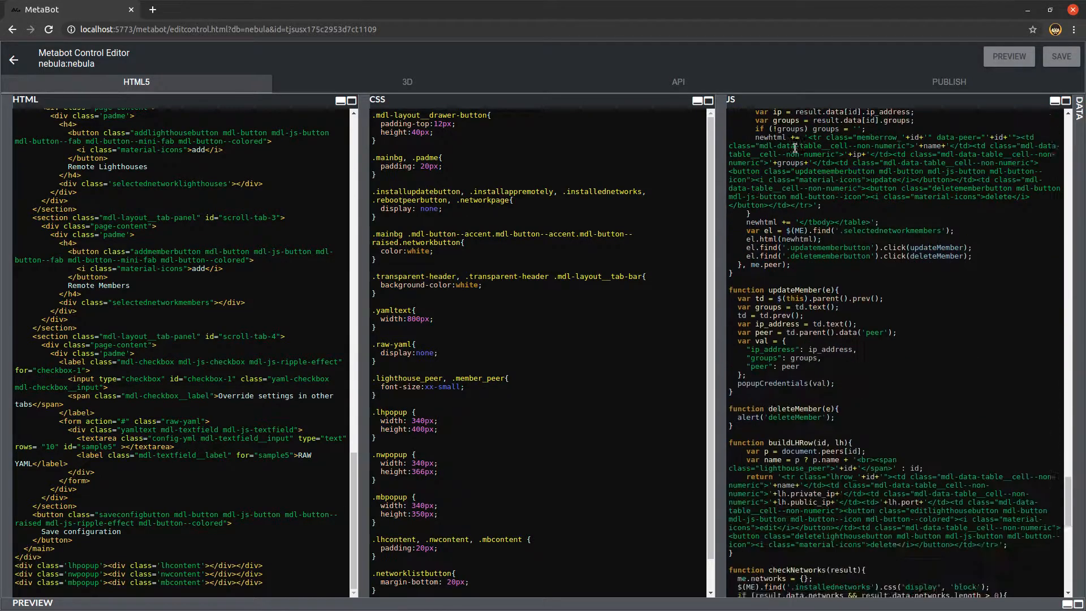
pyautogui.scroll(-12, 795, 148)
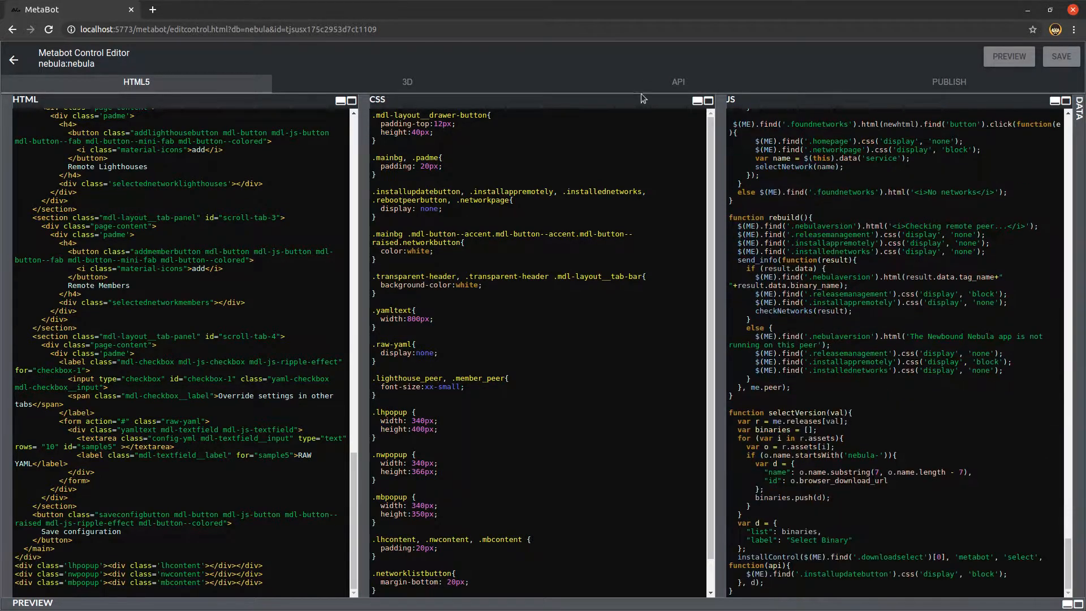
# - Review the Java code of the install_release command in the Nebula control's API, and close it without saving
pyautogui.click(678, 84)
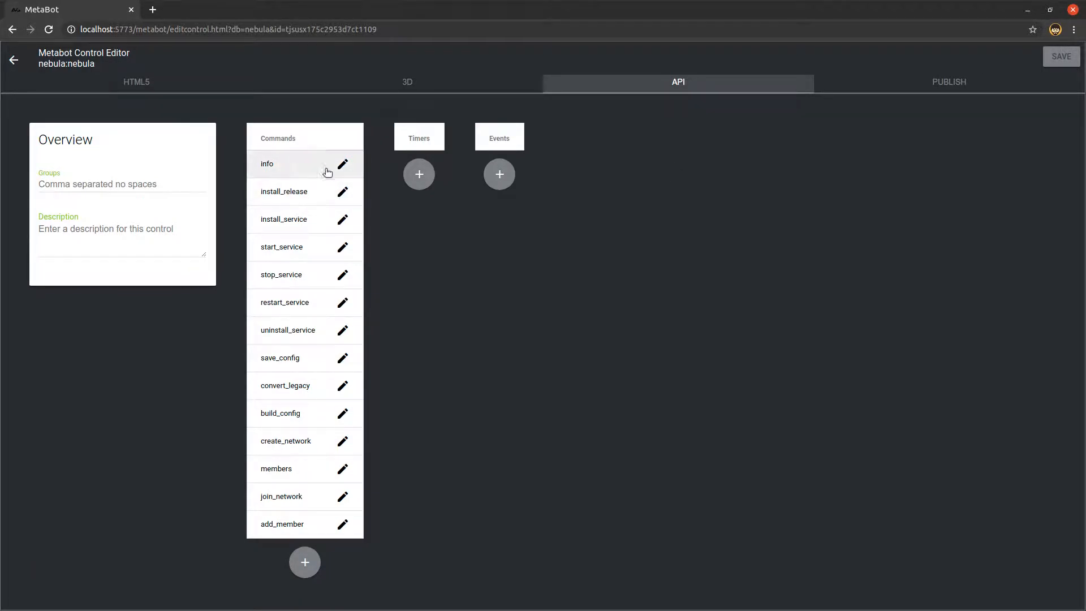
pyautogui.click(343, 192)
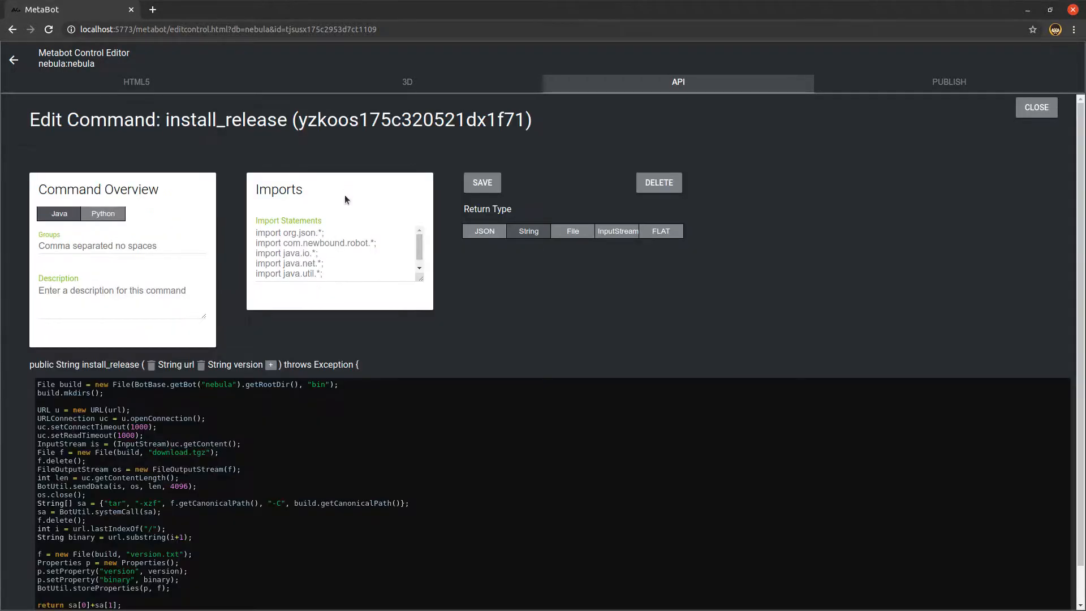
pyautogui.scroll(-1, 550, 235)
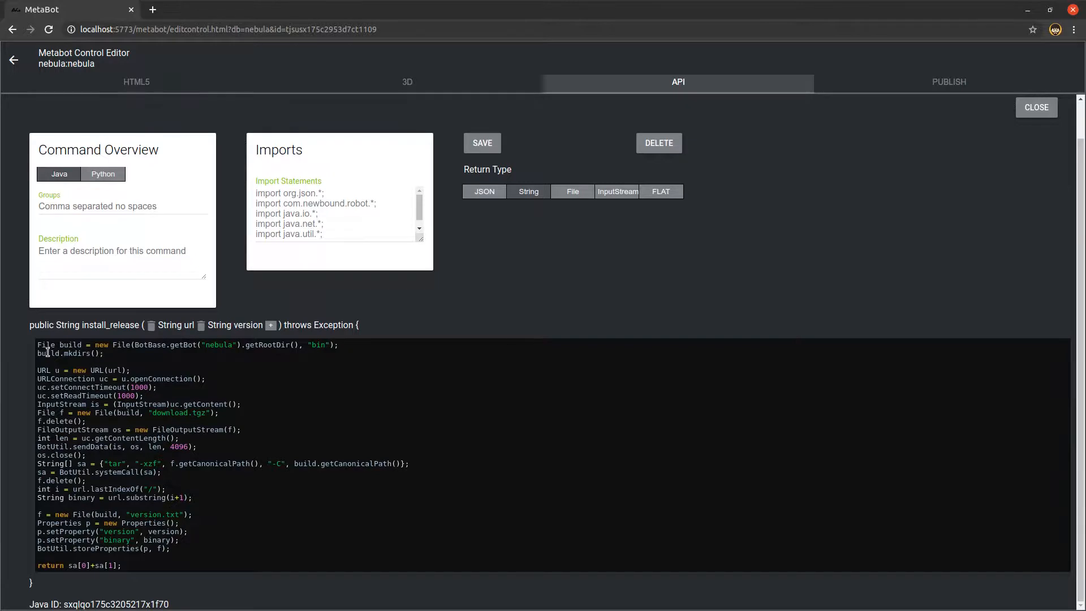
pyautogui.click(113, 178)
pyautogui.scroll(2, 234, 423)
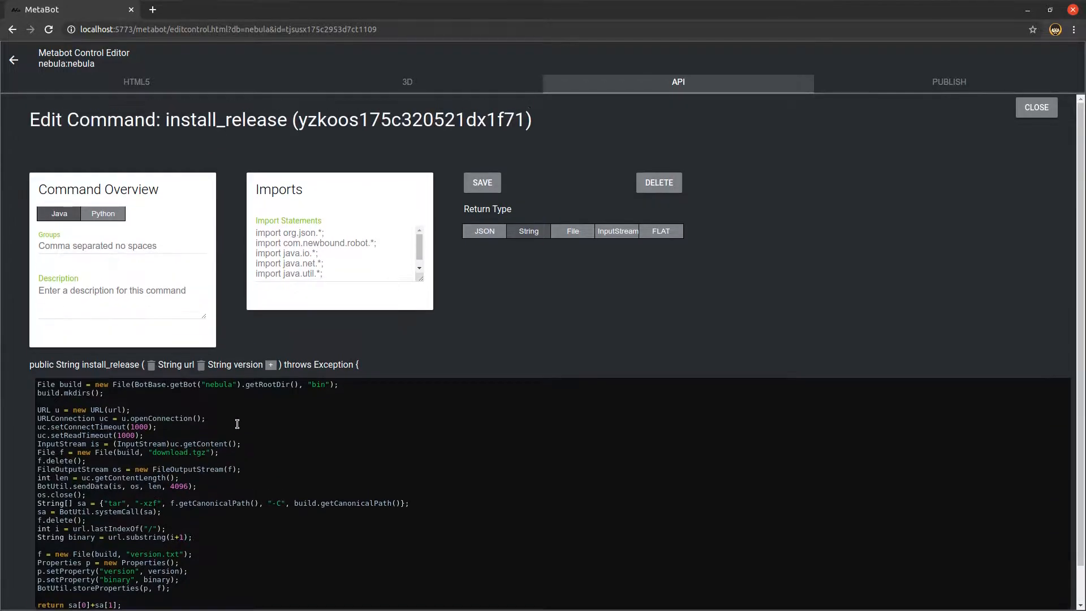
pyautogui.scroll(-2, 234, 423)
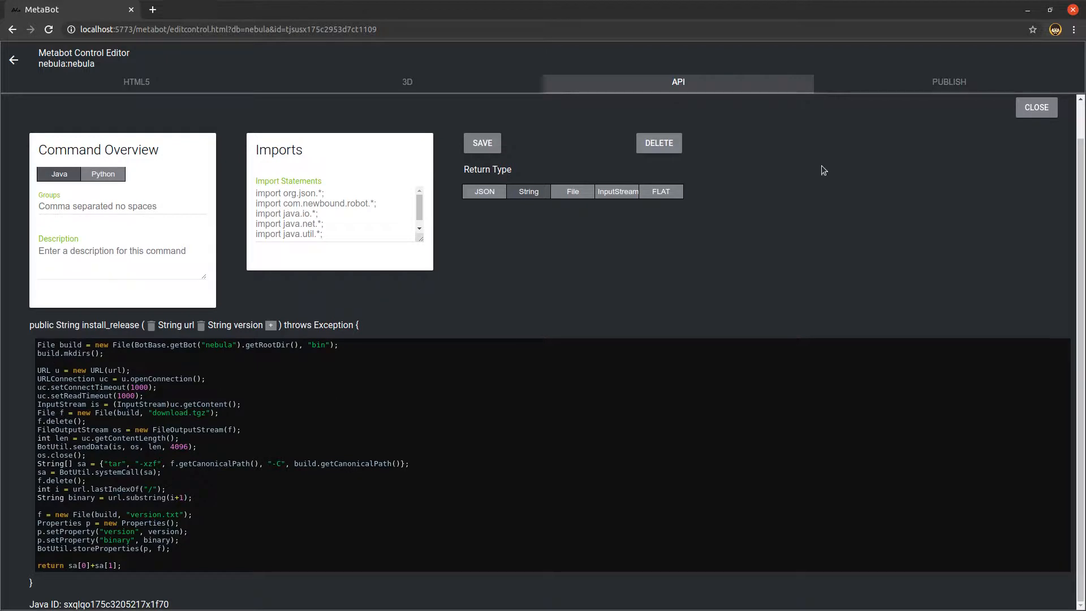
pyautogui.click(1036, 108)
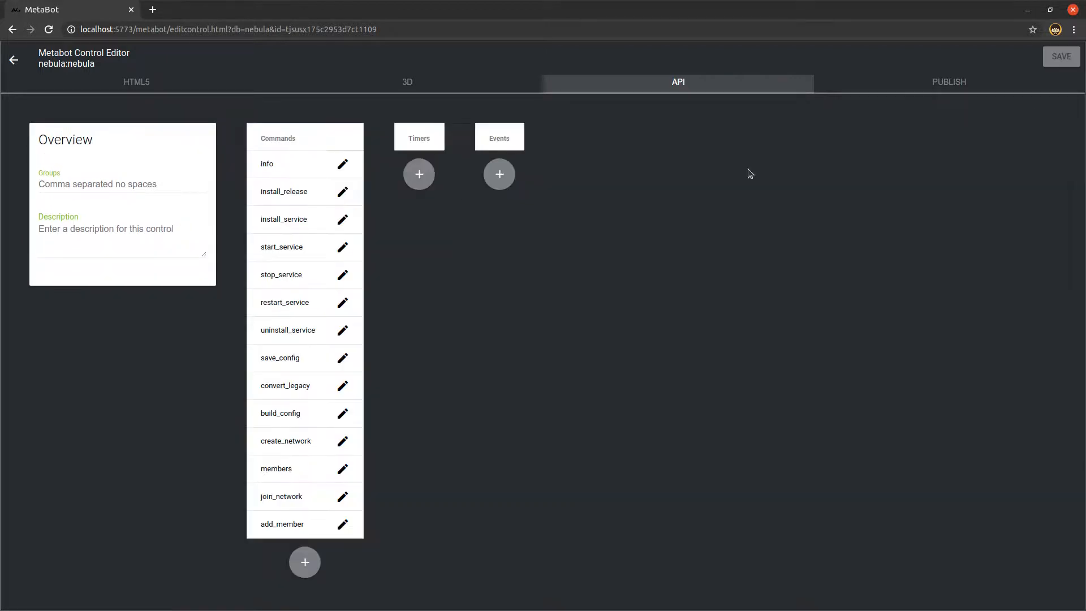
# - Review the Java code of the install_service command in the Nebula control's API
pyautogui.click(298, 222)
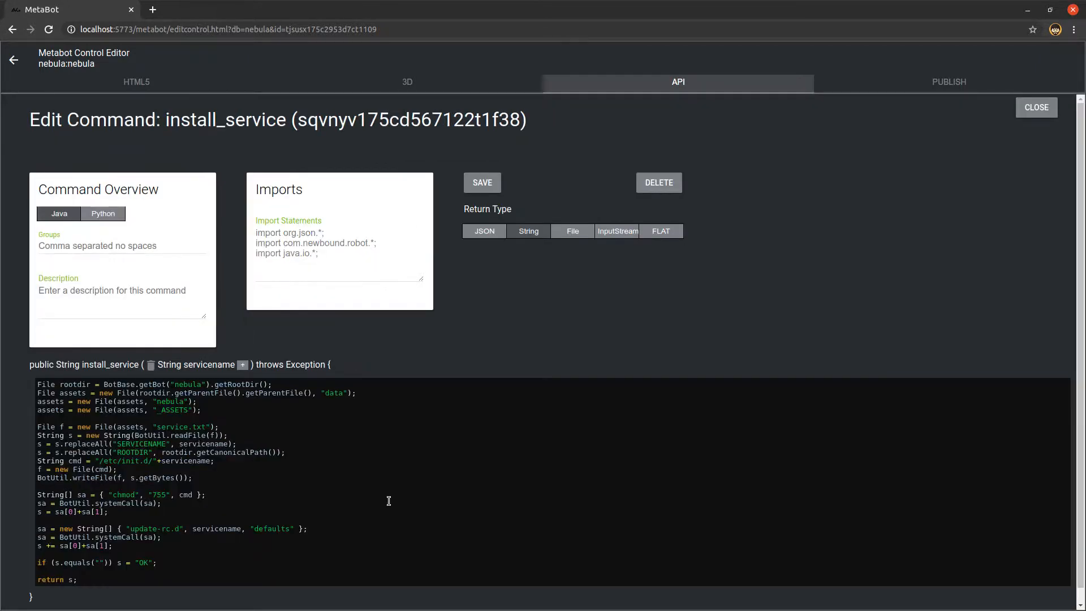
pyautogui.scroll(-1, 391, 476)
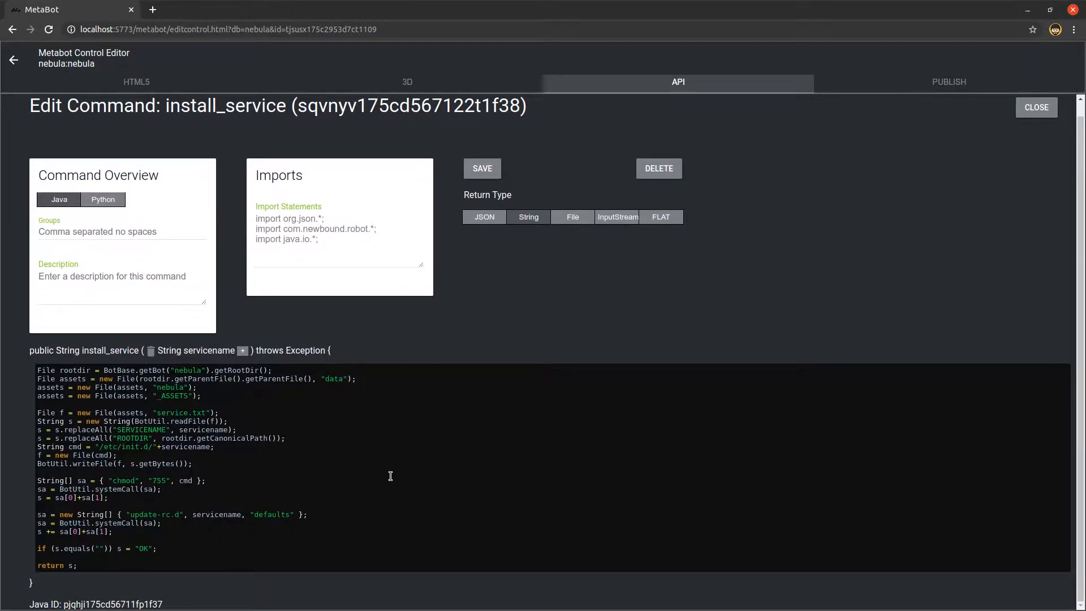
pyautogui.scroll(1, 390, 476)
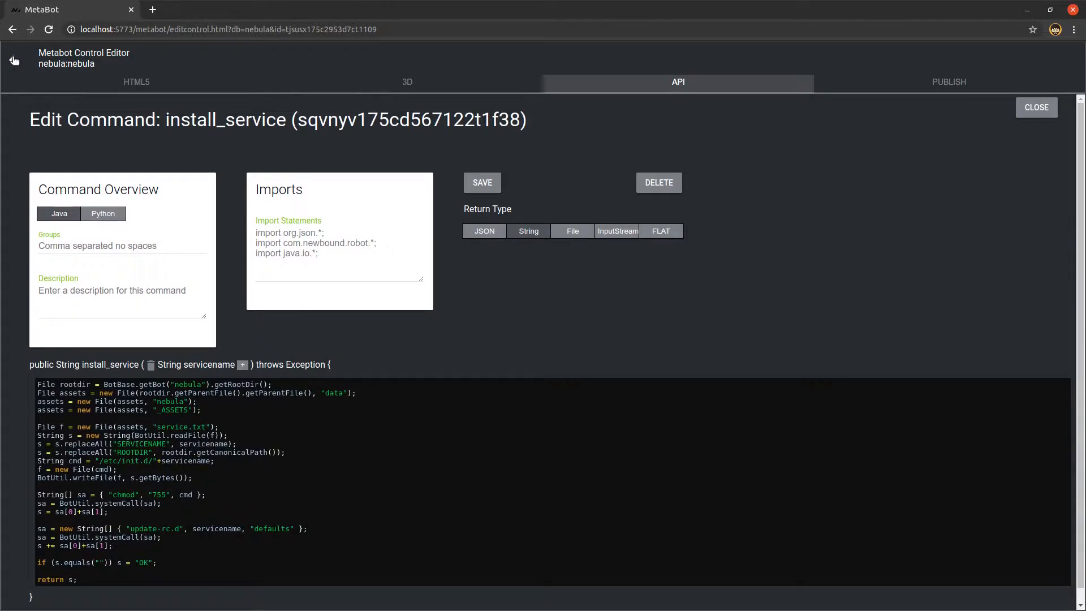
# - Leave the control editor for the nebula library, view its service.txt asset, and close the asset
pyautogui.click(15, 60)
pyautogui.click(299, 242)
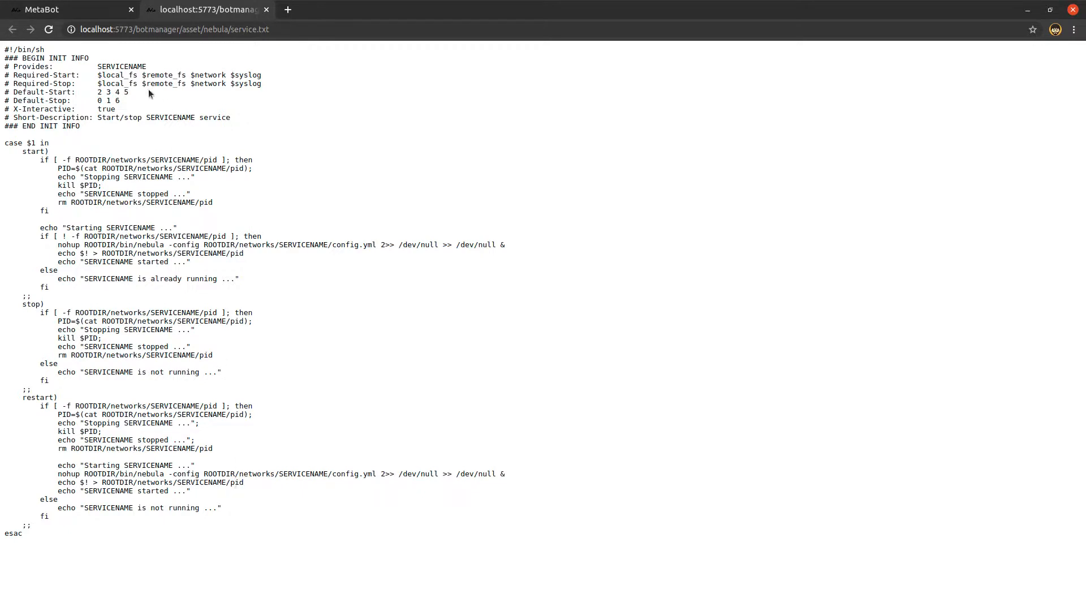
pyautogui.click(266, 9)
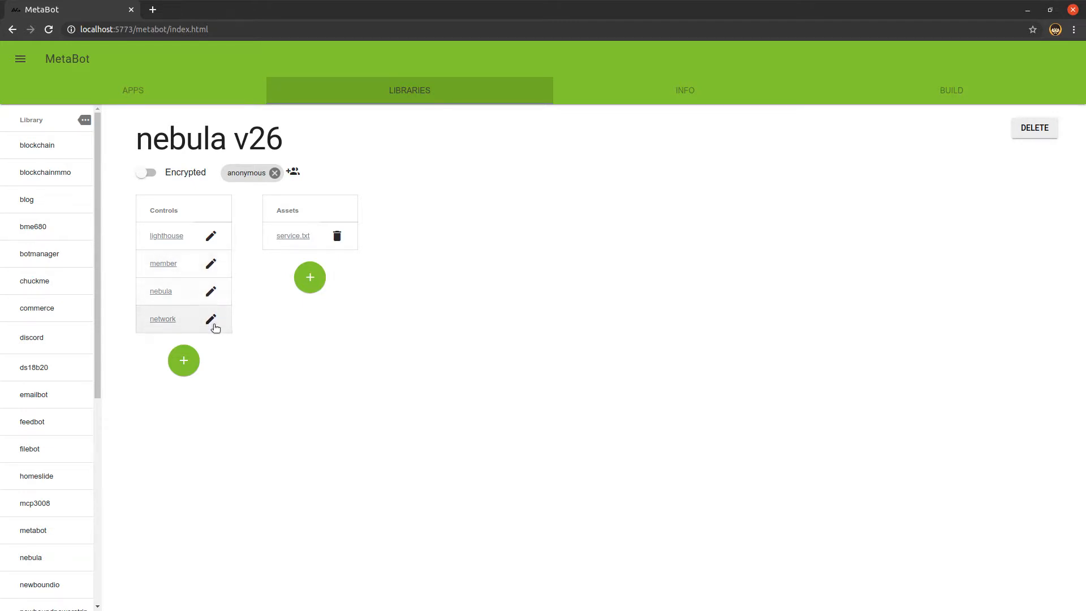
# - Inspect the member control's HTML, CSS and JavaScript source and its API, and return to the nebula library
pyautogui.click(211, 264)
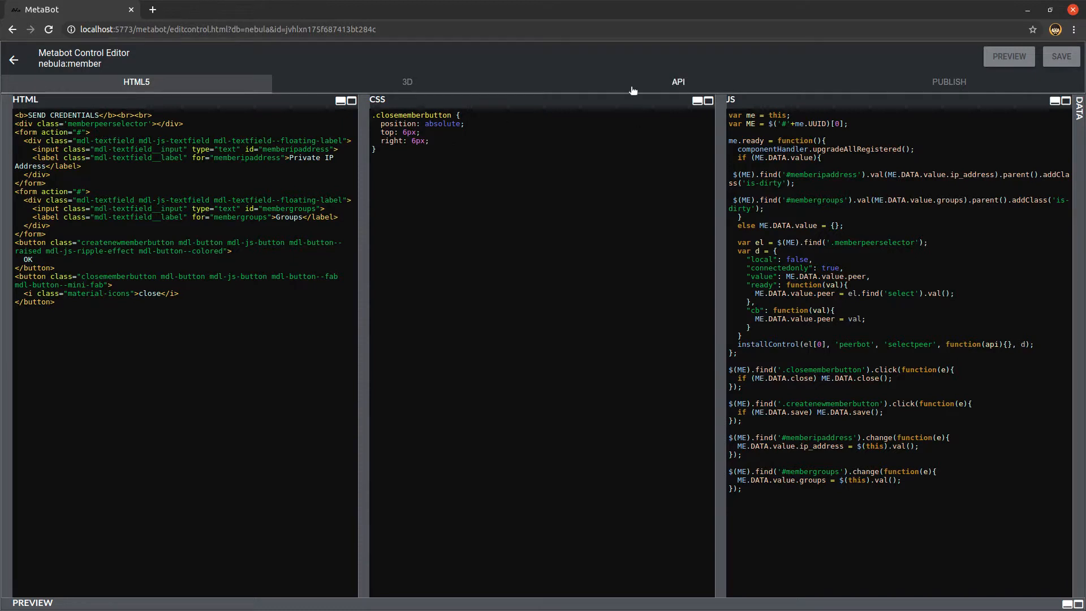
pyautogui.click(650, 84)
pyautogui.click(150, 85)
pyautogui.click(15, 61)
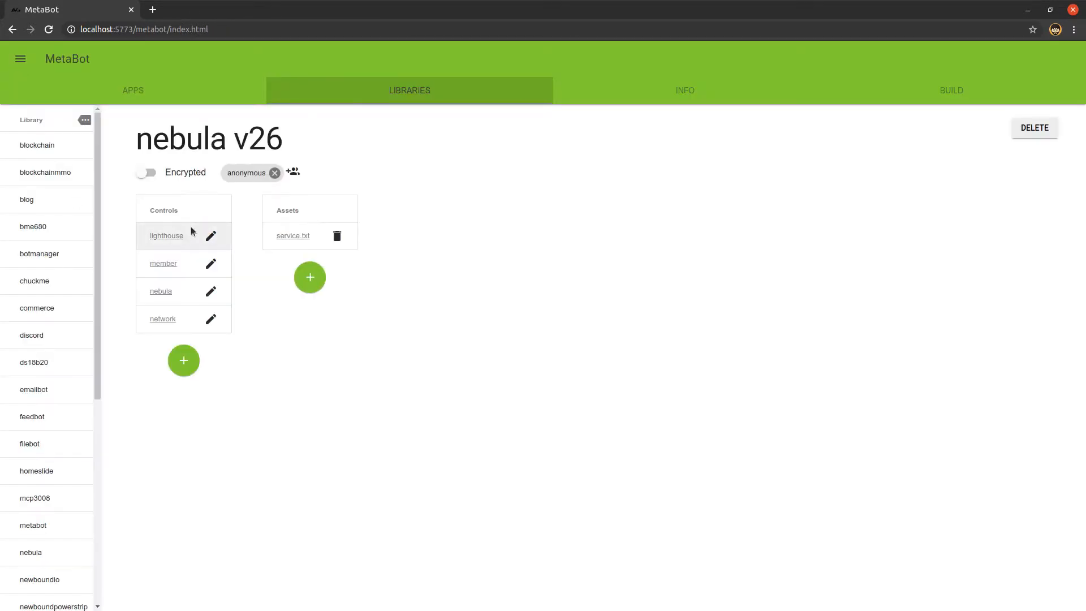